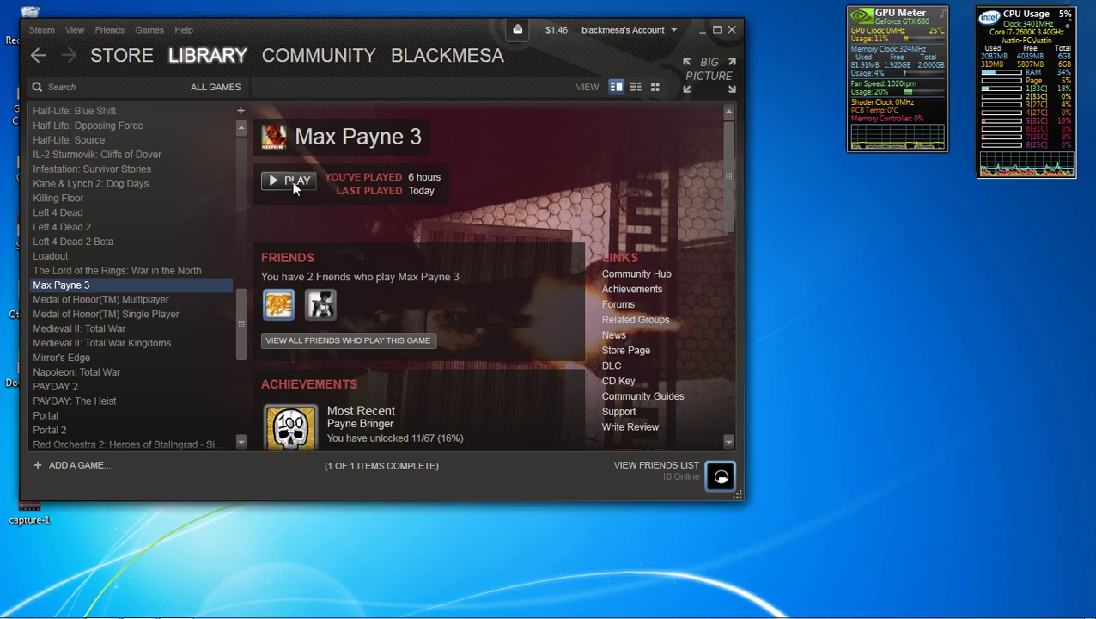
- Launch Max Payne 3 from the library and dismiss the 'Failed to contact key server' error
{"action": "left_click", "coordinate": [292, 180]}
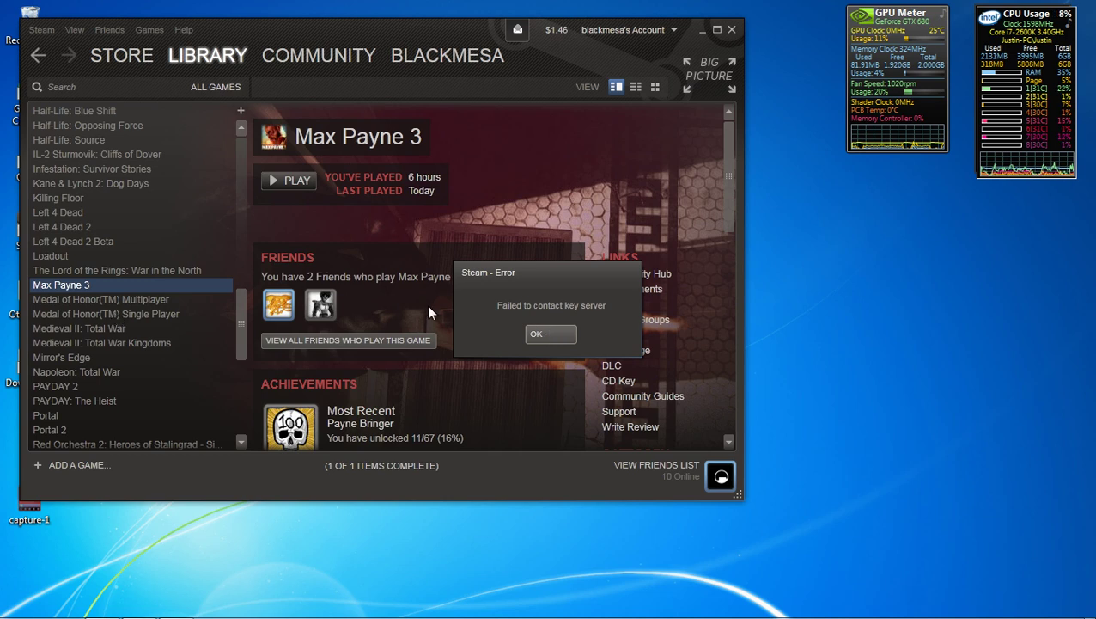
{"action": "left_click", "coordinate": [563, 338]}
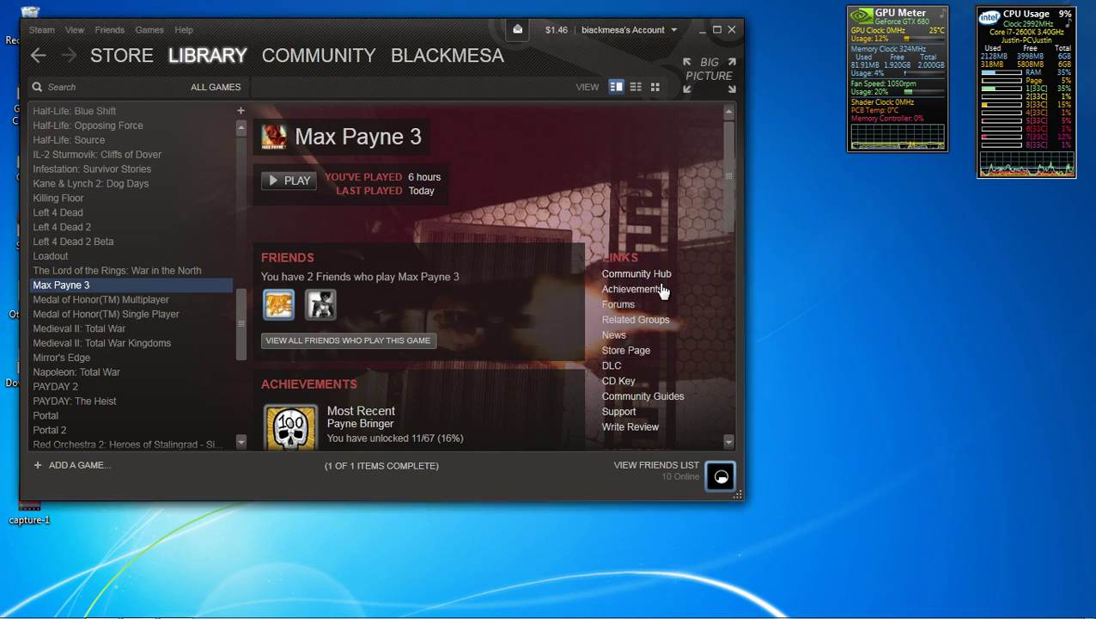
- Browse the Max Payne 3 discussion threads about key-server errors, then go back to the library page
{"action": "left_click", "coordinate": [621, 306]}
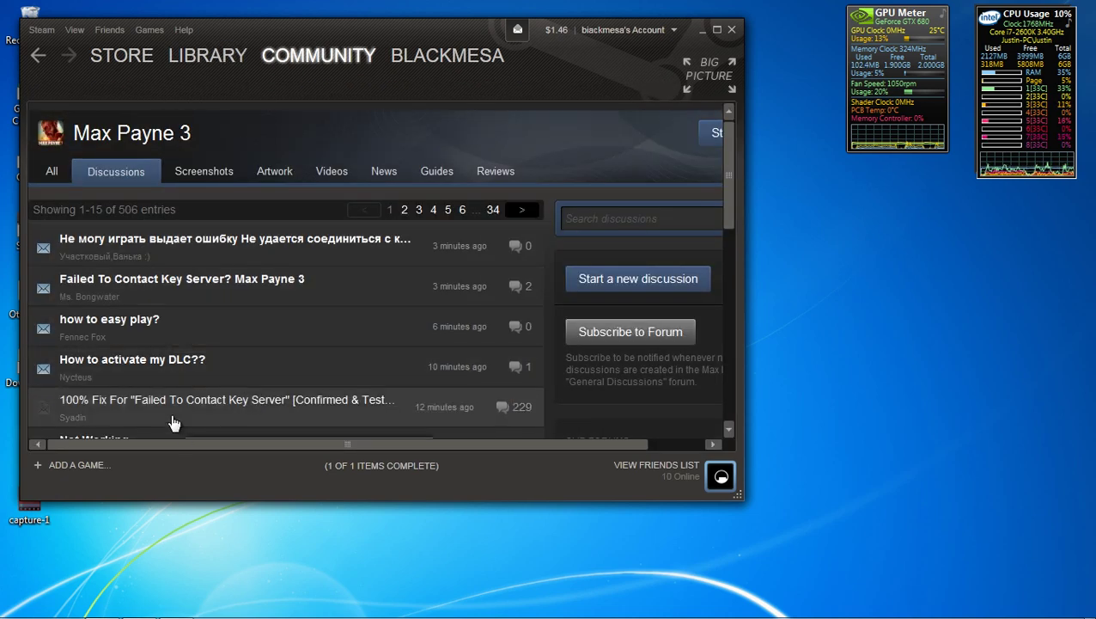
{"action": "scroll", "coordinate": [171, 420], "scroll_direction": "down", "scroll_amount": 1}
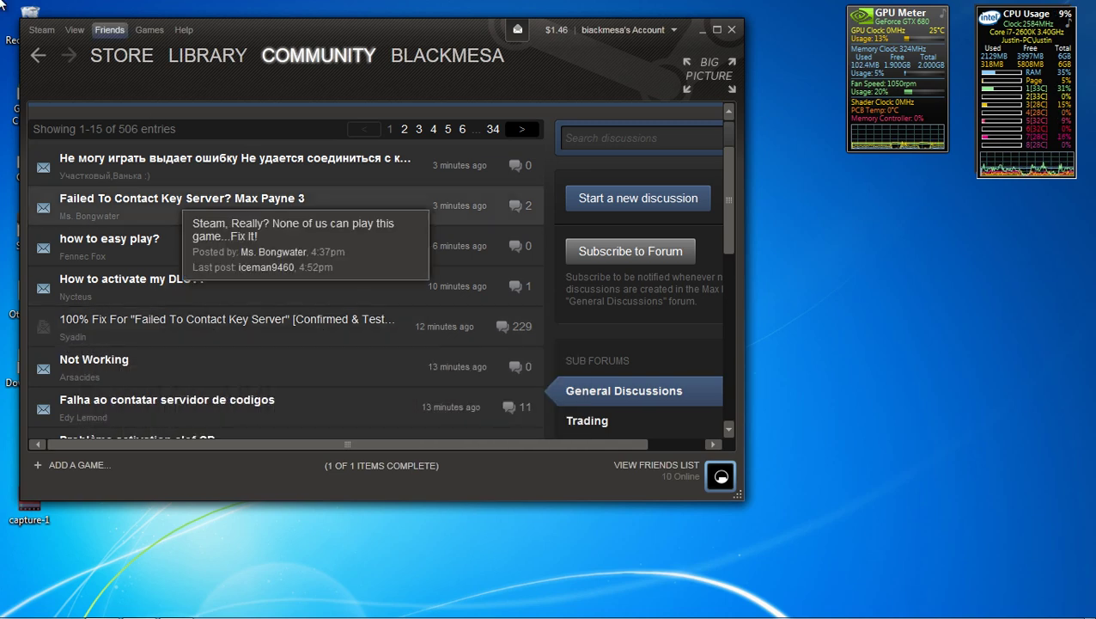
{"action": "left_click", "coordinate": [37, 57]}
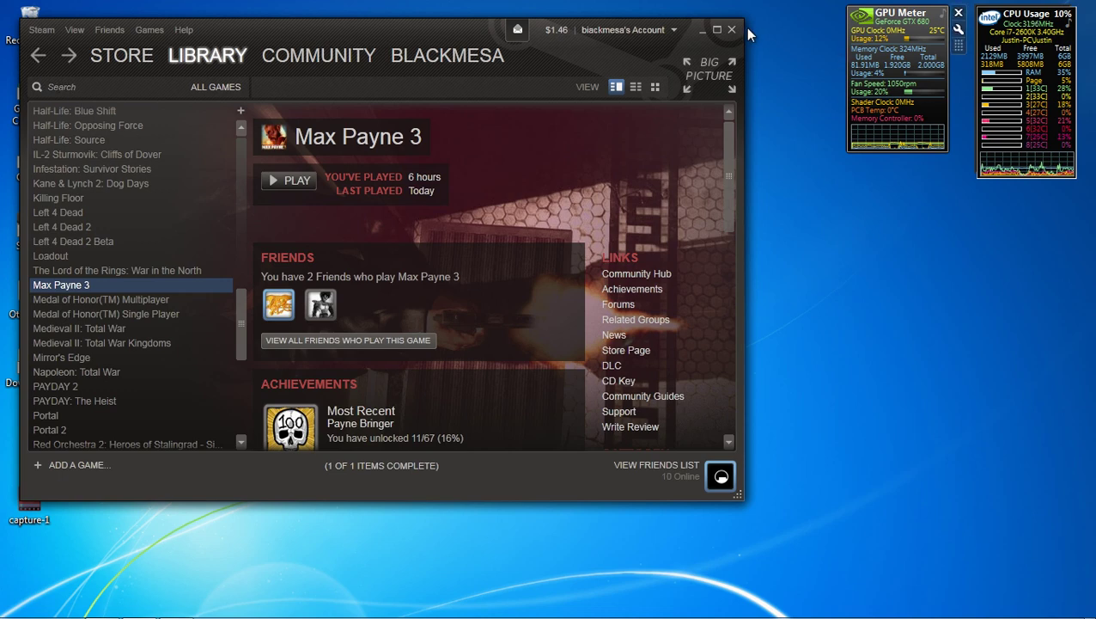
- Close Steam and browse from Computer into C:\Program Files (x86)
{"action": "left_click", "coordinate": [732, 29]}
{"action": "key", "text": "super"}
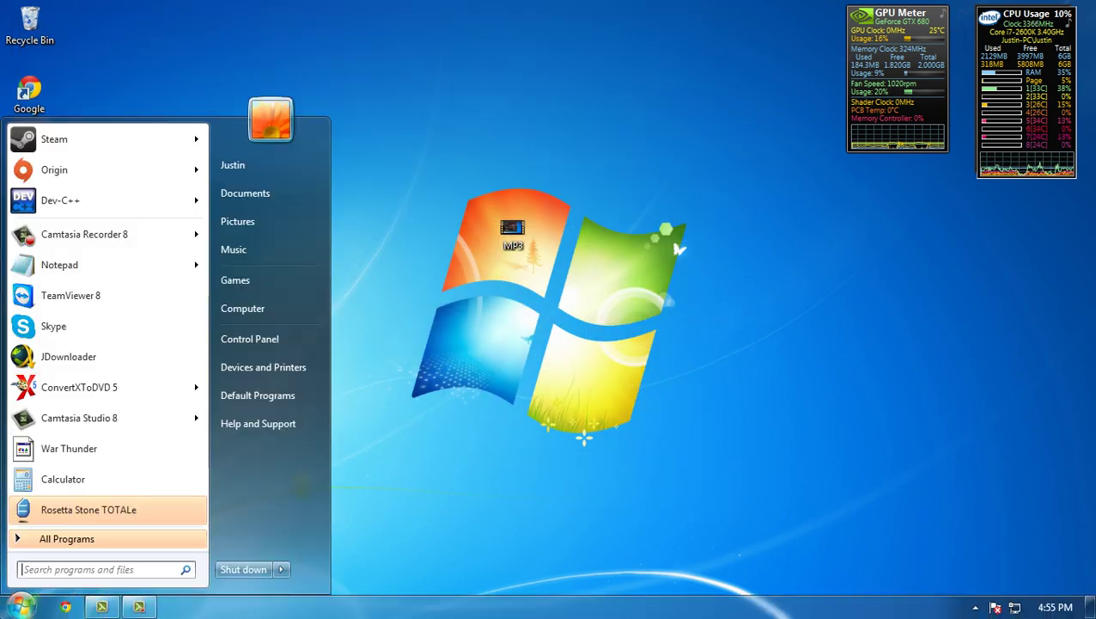
{"action": "left_click", "coordinate": [277, 308]}
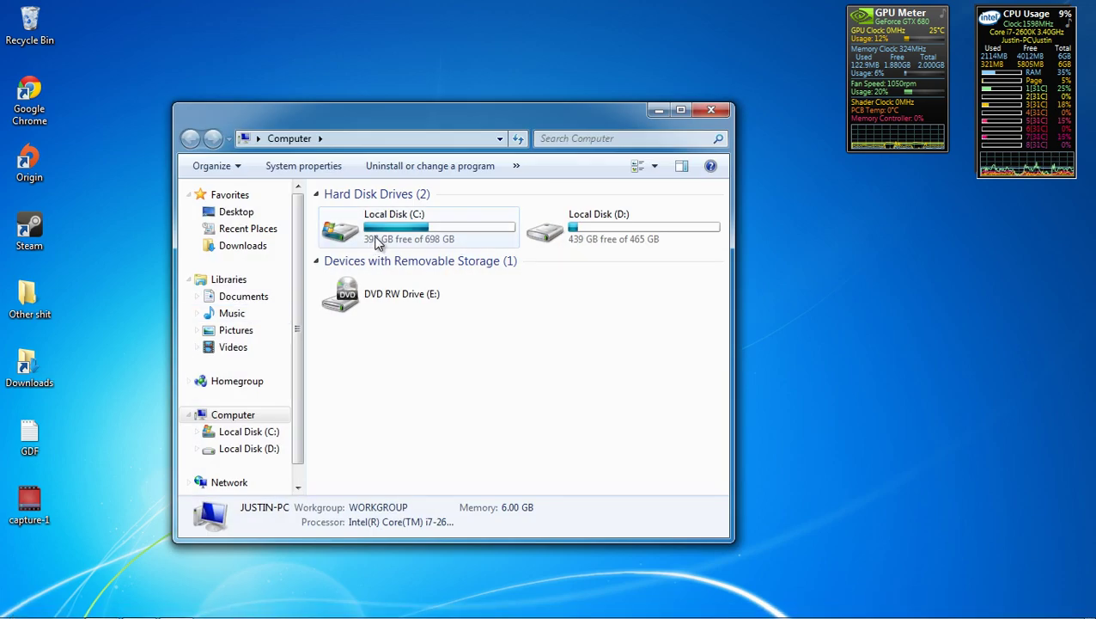
{"action": "double_click", "coordinate": [423, 230]}
{"action": "double_click", "coordinate": [364, 352]}
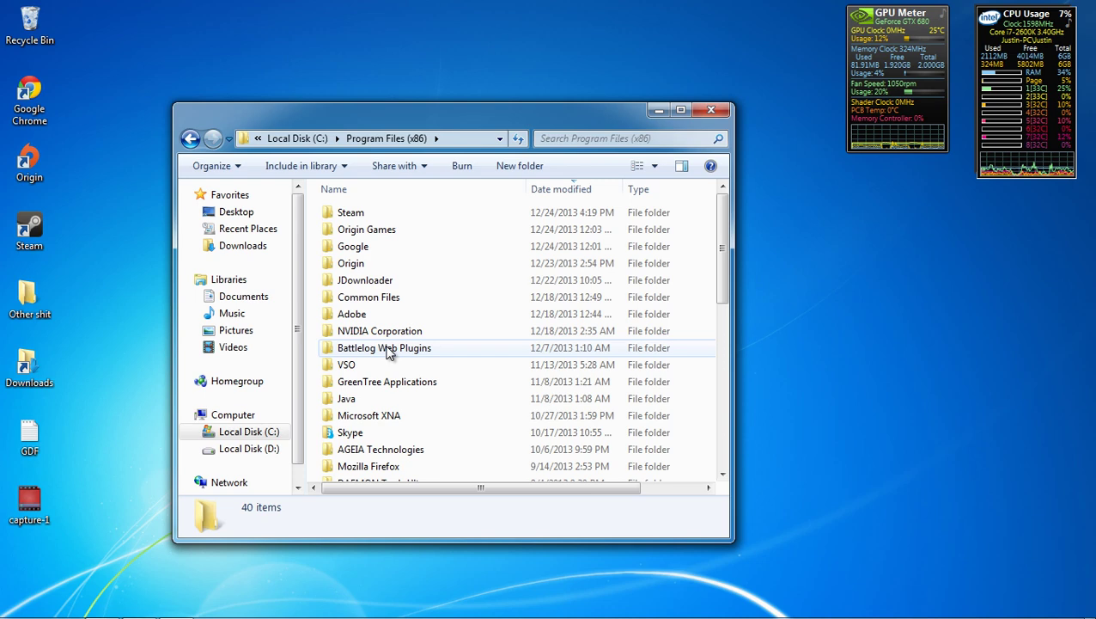
{"action": "scroll", "coordinate": [377, 455], "scroll_direction": "down", "scroll_amount": 3}
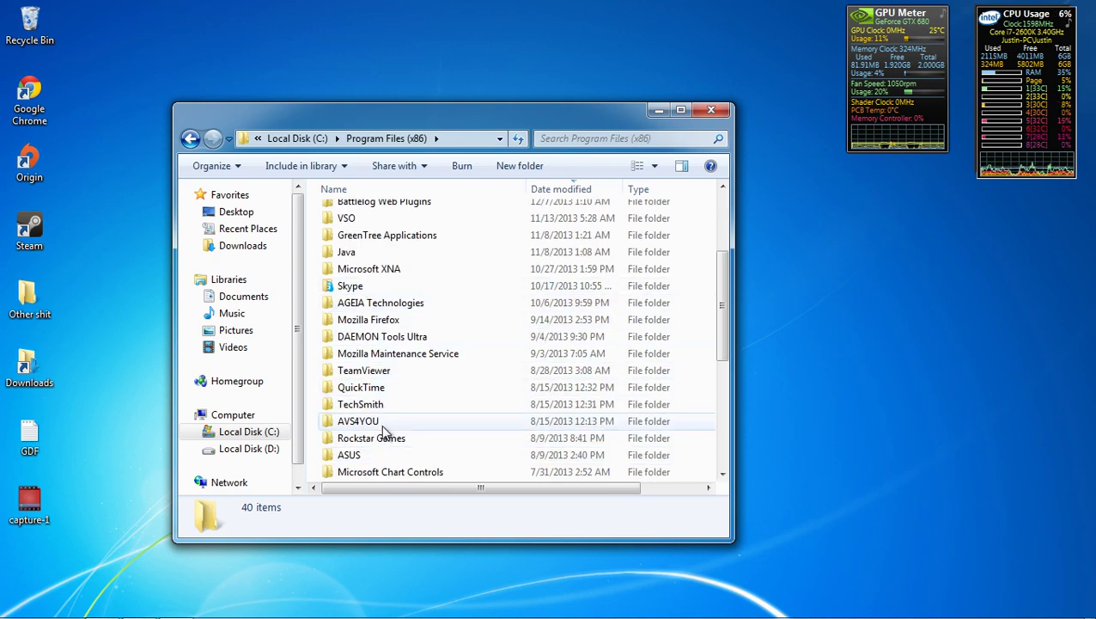
{"action": "scroll", "coordinate": [378, 434], "scroll_direction": "down", "scroll_amount": 2}
{"action": "scroll", "coordinate": [403, 438], "scroll_direction": "up", "scroll_amount": 5}
- Navigate through Steam\SteamApps\common into the Max Payne 3 folder
{"action": "double_click", "coordinate": [342, 215]}
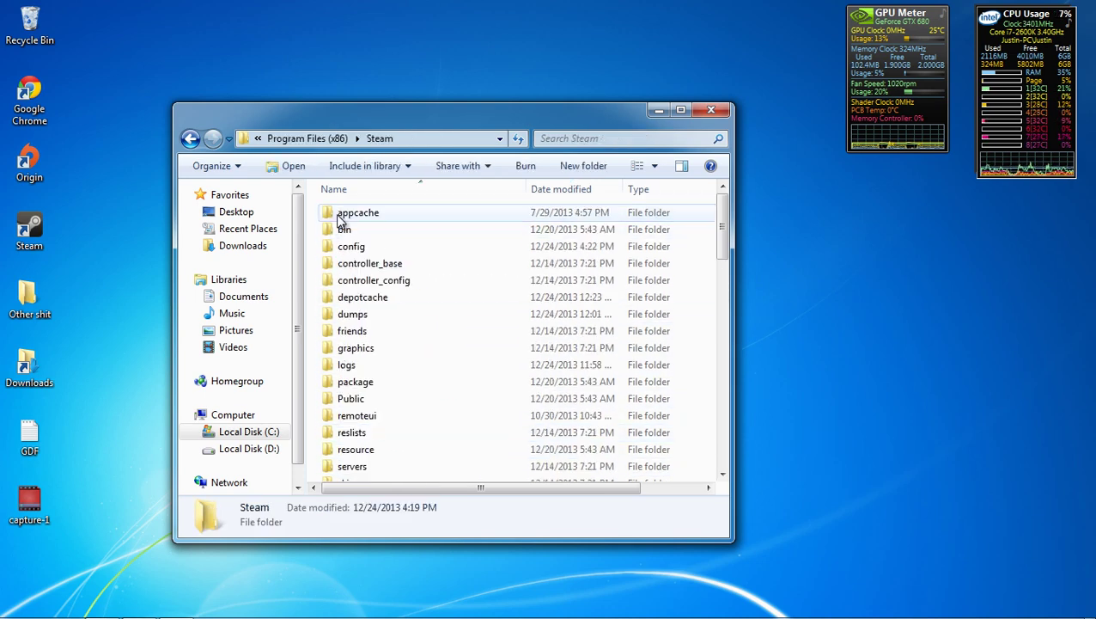
{"action": "scroll", "coordinate": [379, 453], "scroll_direction": "down", "scroll_amount": 3}
{"action": "double_click", "coordinate": [372, 372]}
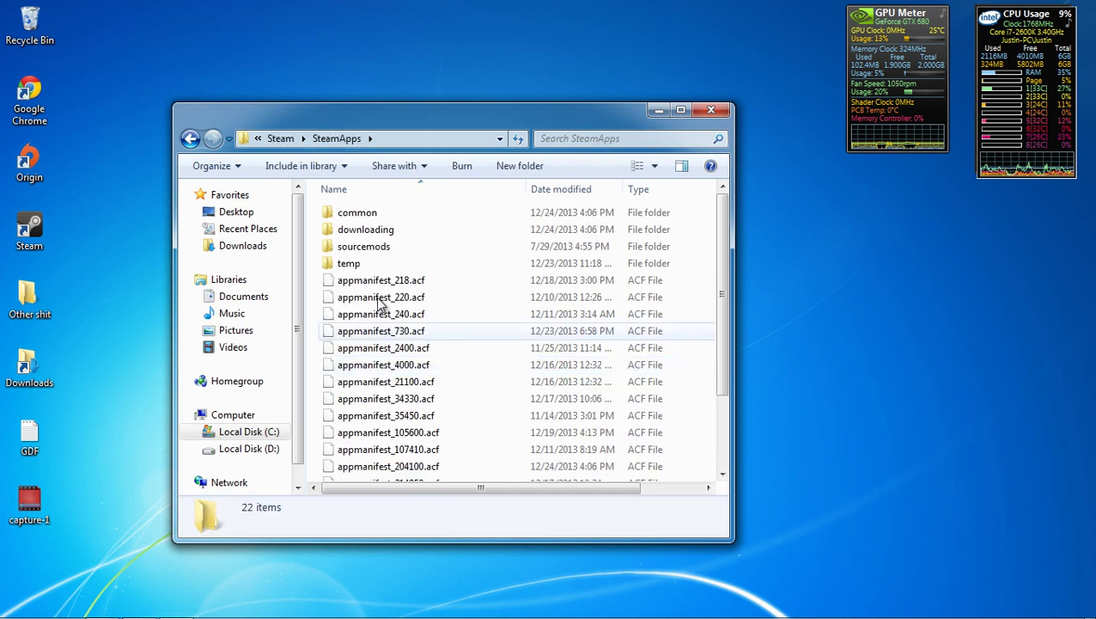
{"action": "double_click", "coordinate": [357, 213]}
{"action": "scroll", "coordinate": [383, 390], "scroll_direction": "down", "scroll_amount": 1}
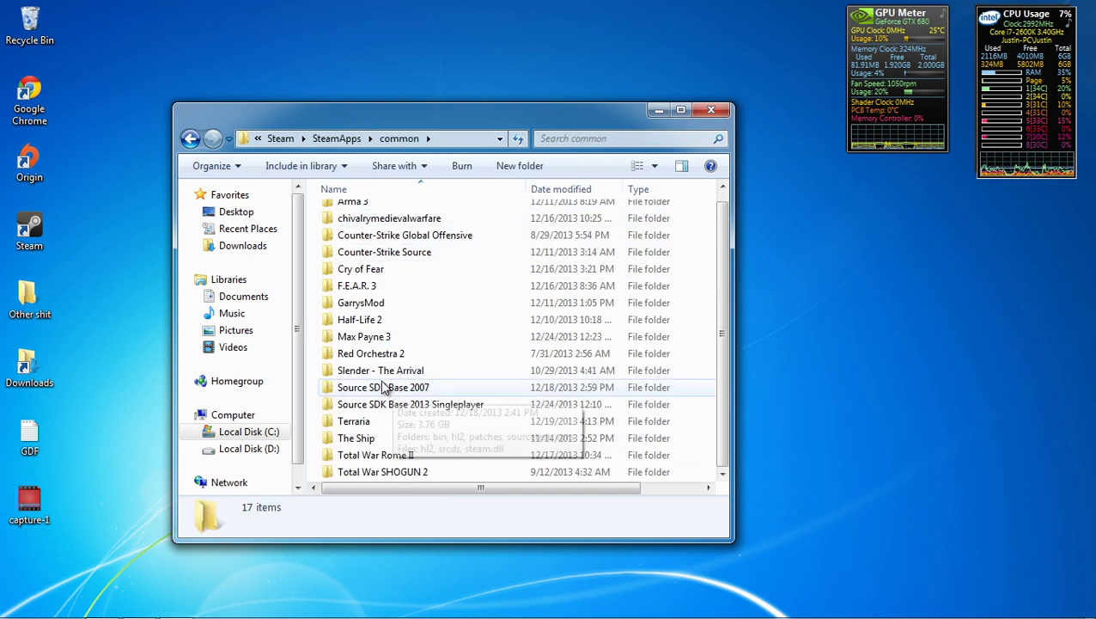
{"action": "double_click", "coordinate": [378, 338]}
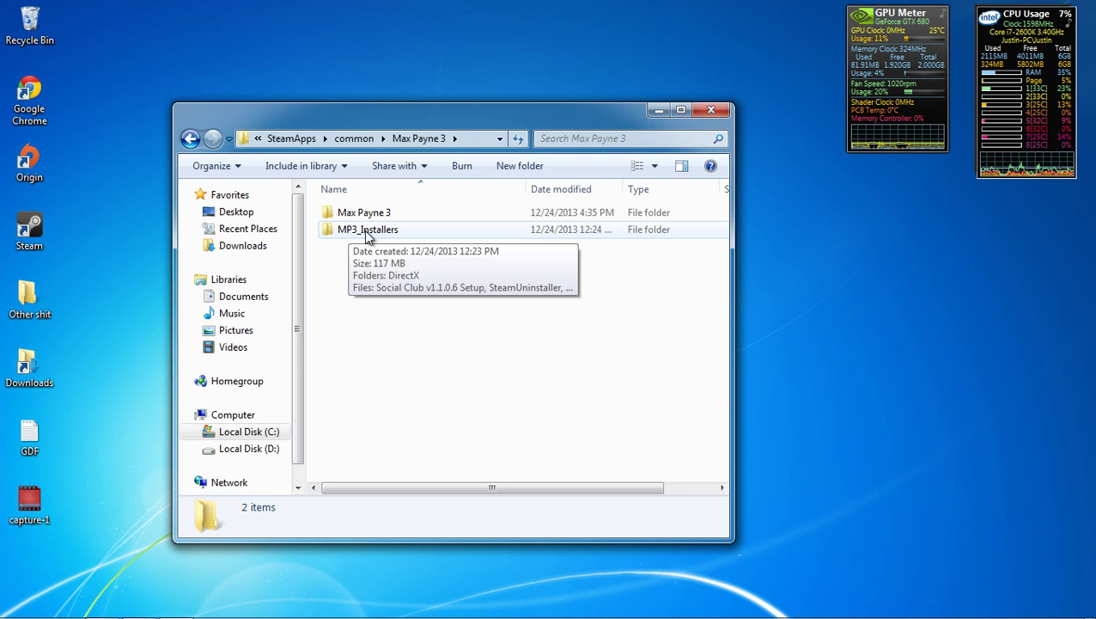
- Open the MP3_Installers folder, cancelling an accidental rename
{"action": "left_click", "coordinate": [401, 233]}
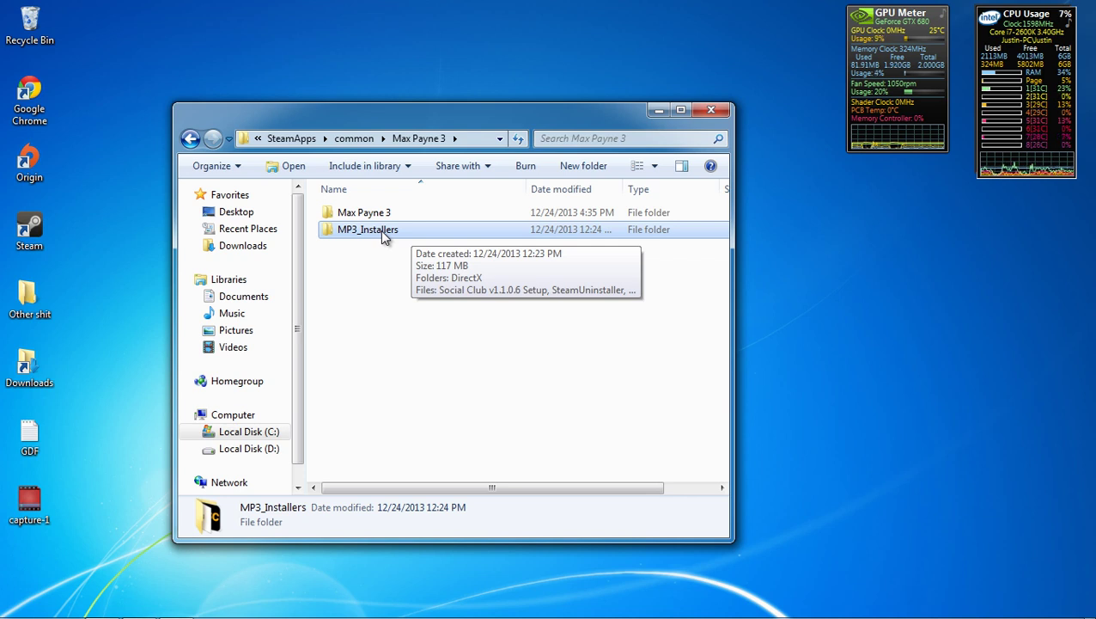
{"action": "left_click", "coordinate": [383, 232]}
{"action": "left_click", "coordinate": [345, 269]}
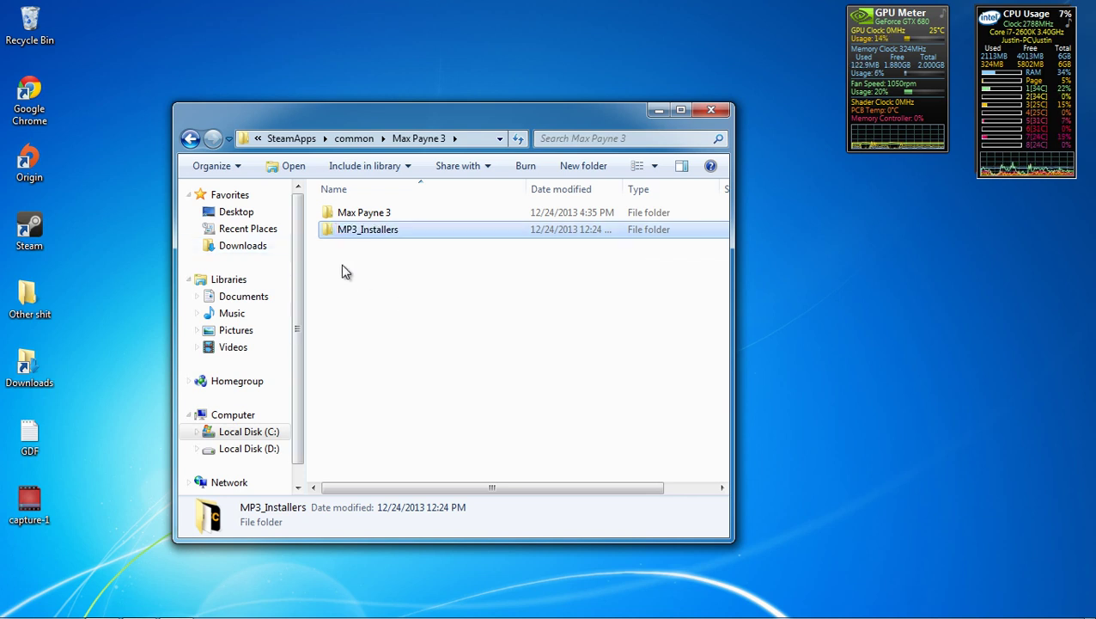
{"action": "double_click", "coordinate": [343, 231]}
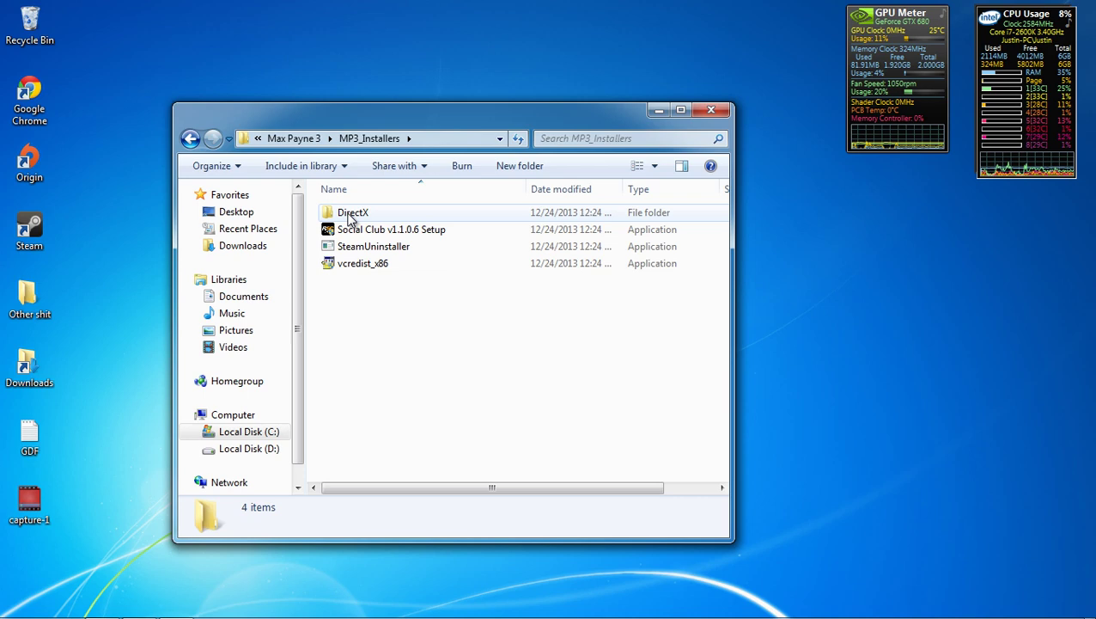
- Inspect the contents of the DirectX folder, then return to the installers list
{"action": "left_click", "coordinate": [349, 218]}
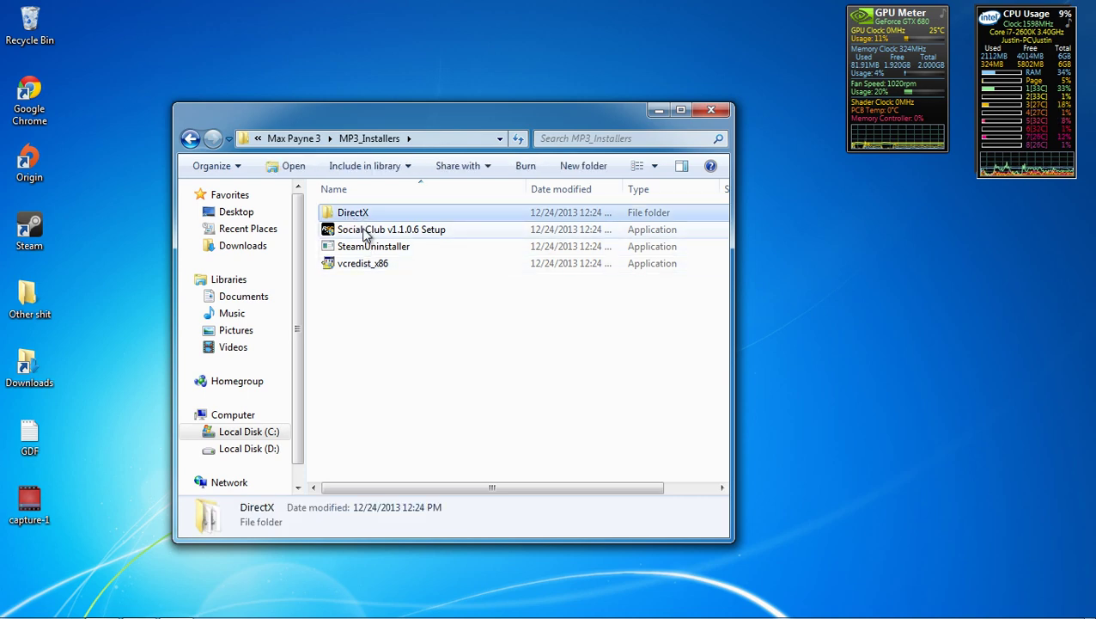
{"action": "double_click", "coordinate": [343, 214]}
{"action": "scroll", "coordinate": [403, 326], "scroll_direction": "down", "scroll_amount": 15}
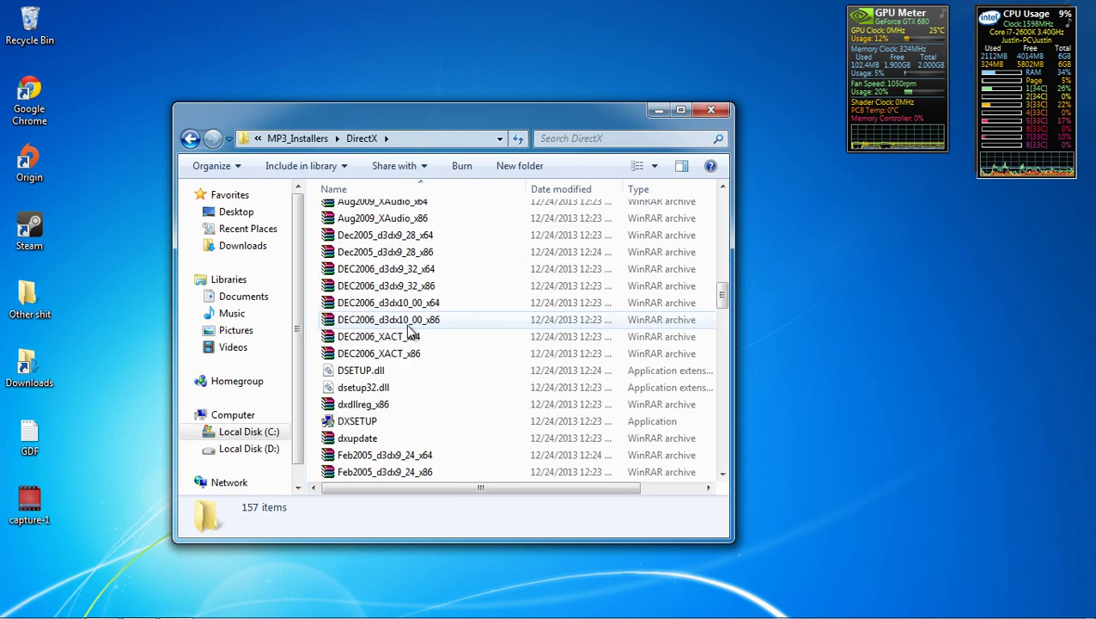
{"action": "scroll", "coordinate": [409, 335], "scroll_direction": "down", "scroll_amount": 6}
{"action": "scroll", "coordinate": [386, 283], "scroll_direction": "up", "scroll_amount": 2}
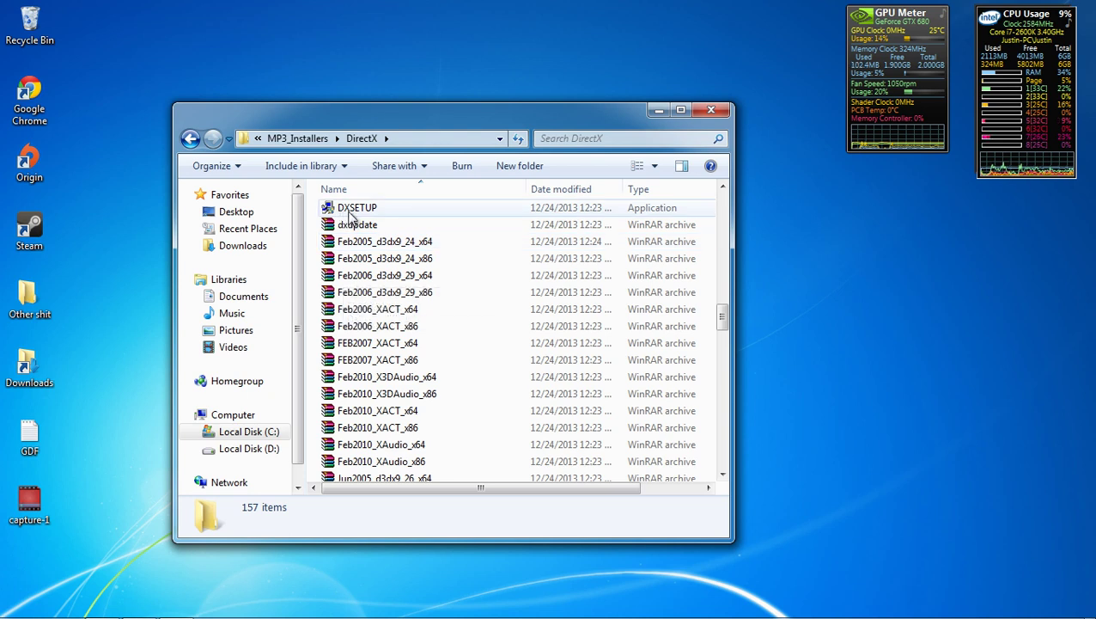
{"action": "left_click", "coordinate": [190, 138]}
- Look over Social Club v1.1.0.6 Setup, vcredist_x86 and SteamUninstaller, then go back to Max Payne 3
{"action": "left_click", "coordinate": [364, 233]}
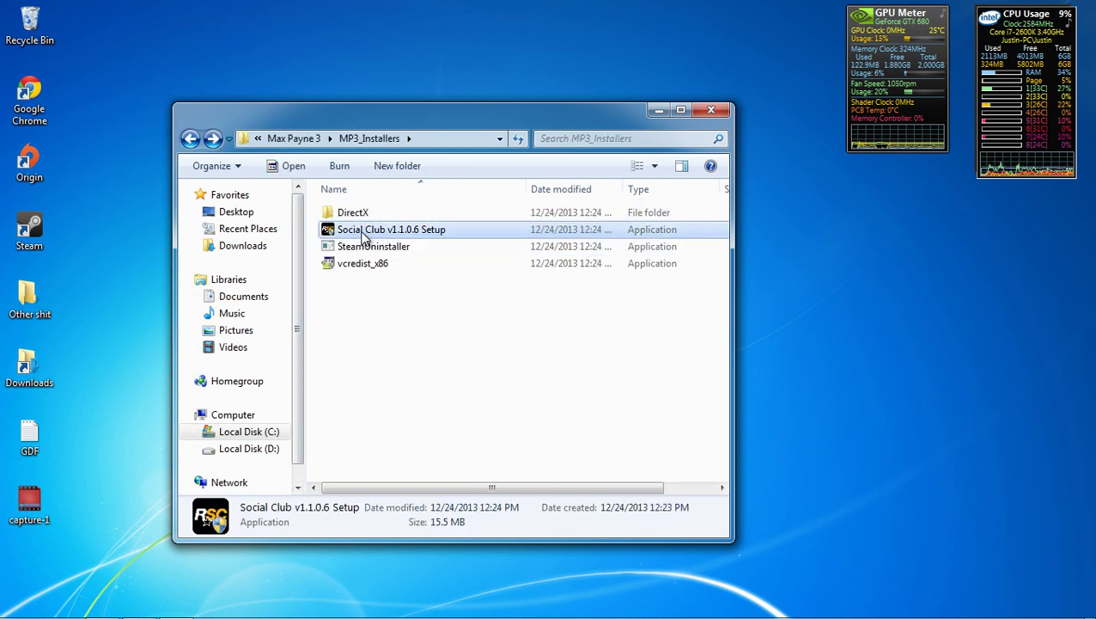
{"action": "left_click", "coordinate": [354, 267]}
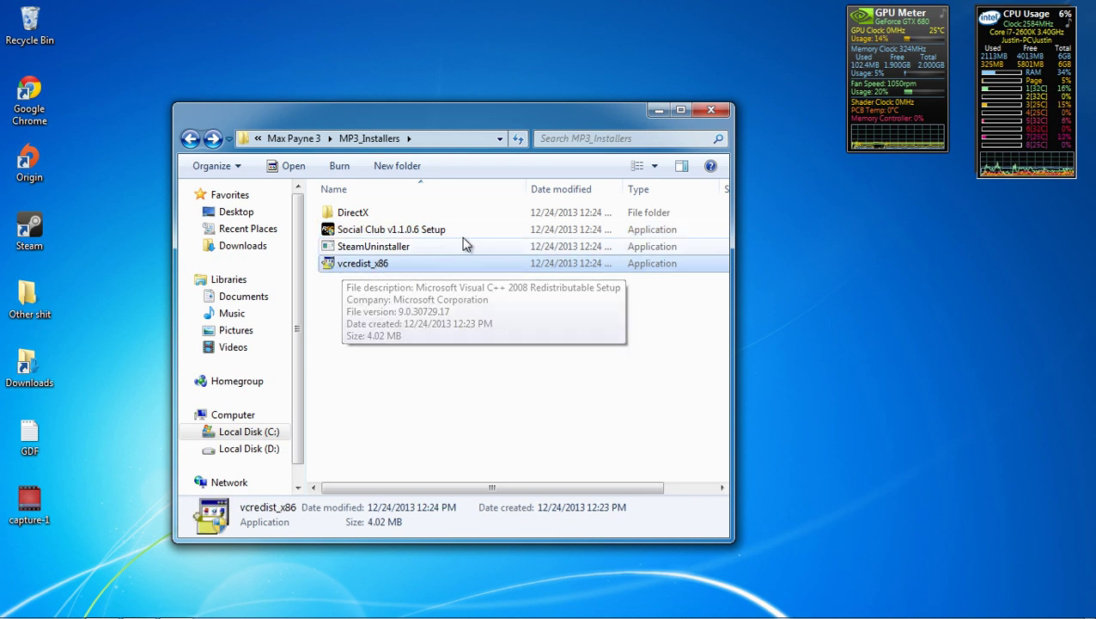
{"action": "left_click", "coordinate": [391, 245]}
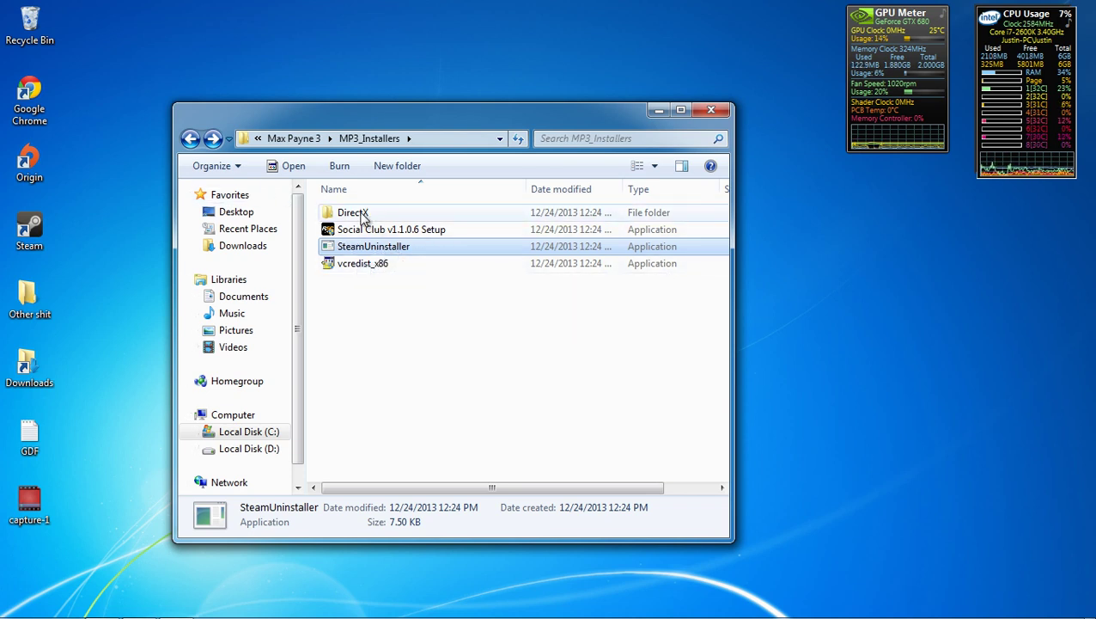
{"action": "left_click", "coordinate": [359, 266]}
{"action": "left_click", "coordinate": [359, 249]}
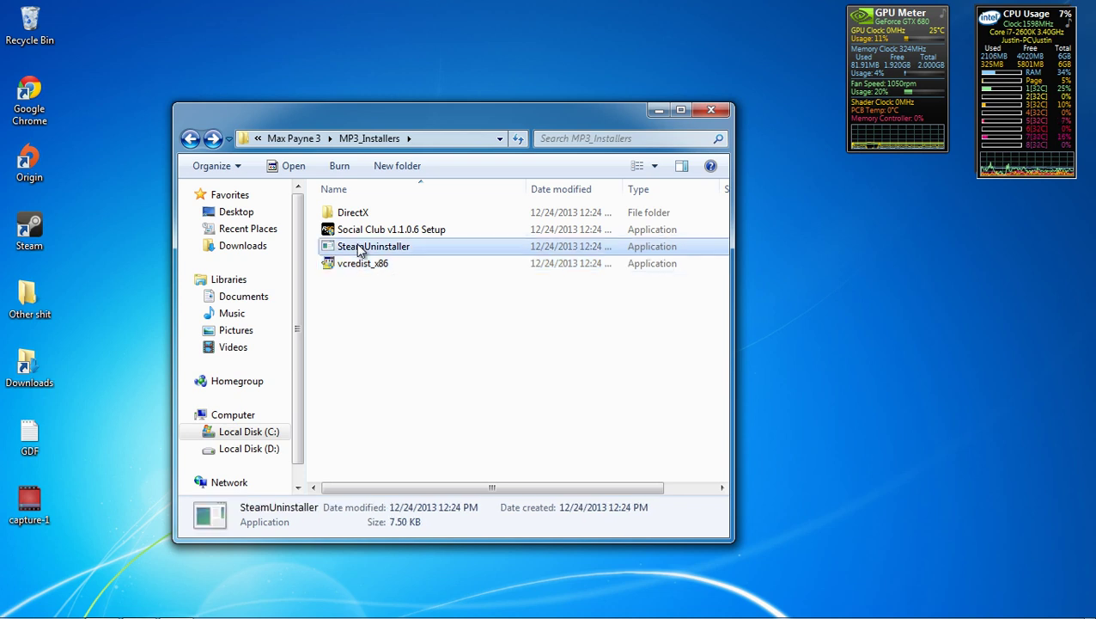
{"action": "left_click", "coordinate": [190, 138]}
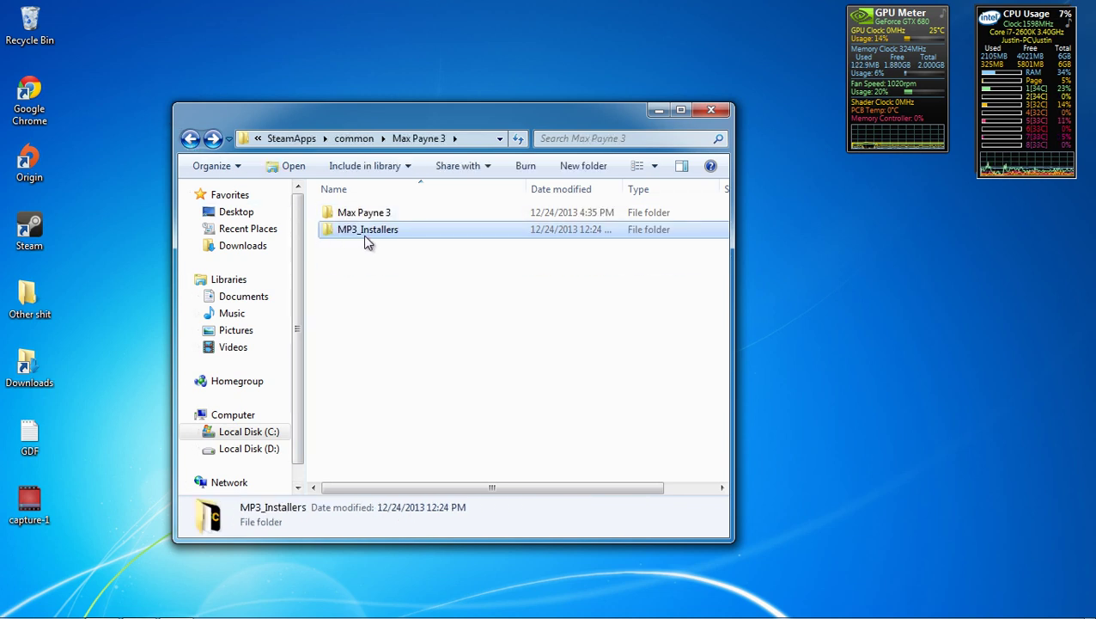
- Open the inner Max Payne 3 game folder and select the steam_appid text document
{"action": "left_click", "coordinate": [354, 214]}
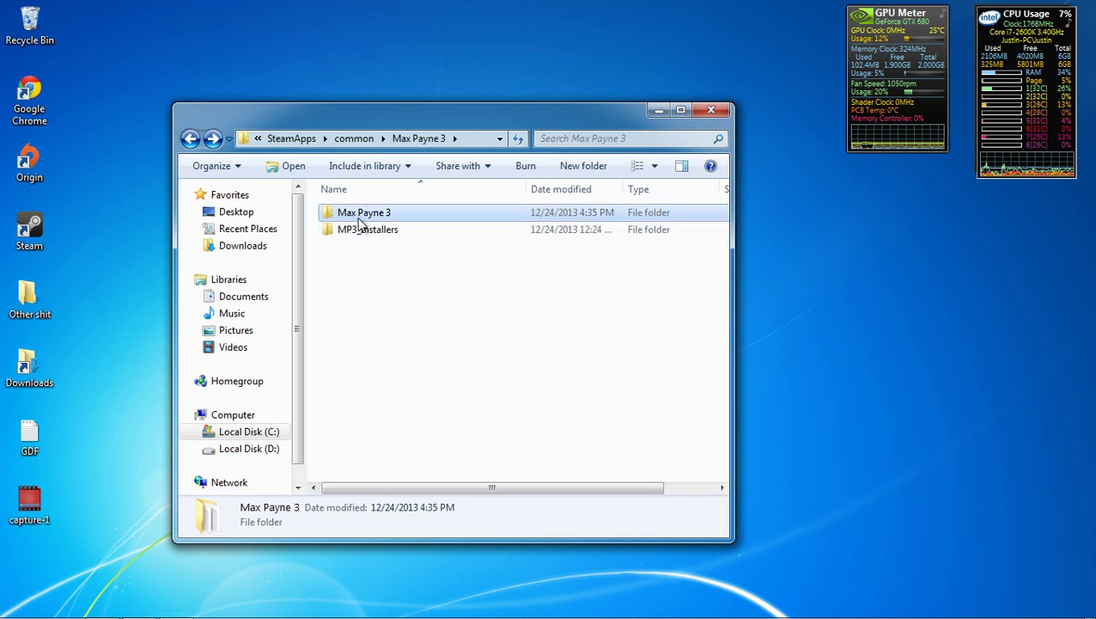
{"action": "left_click", "coordinate": [359, 214]}
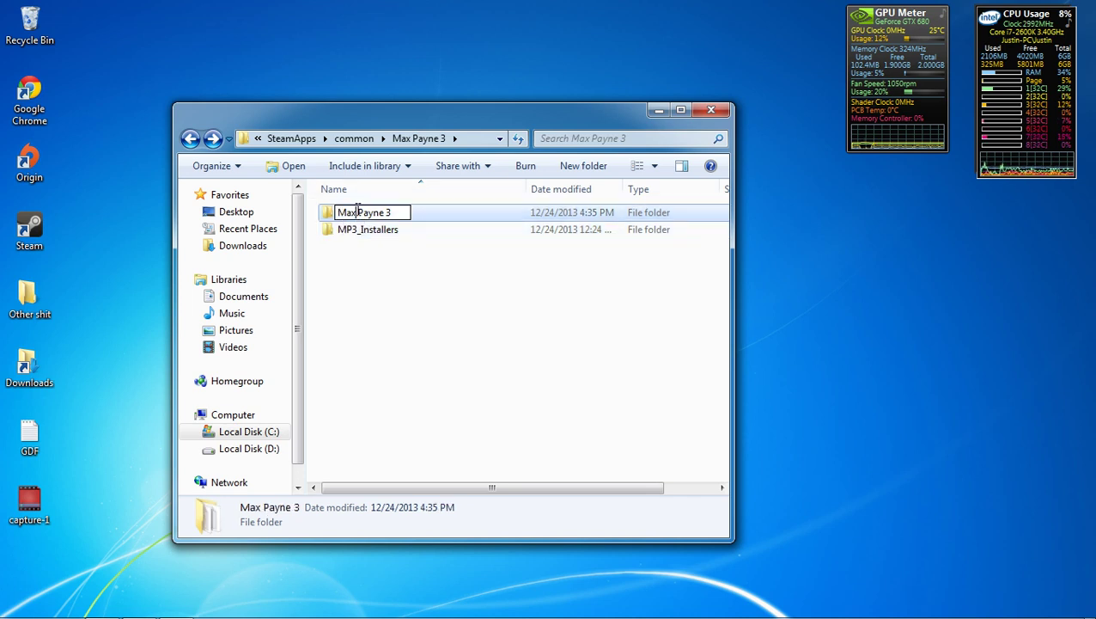
{"action": "left_click", "coordinate": [324, 217]}
{"action": "double_click", "coordinate": [324, 218]}
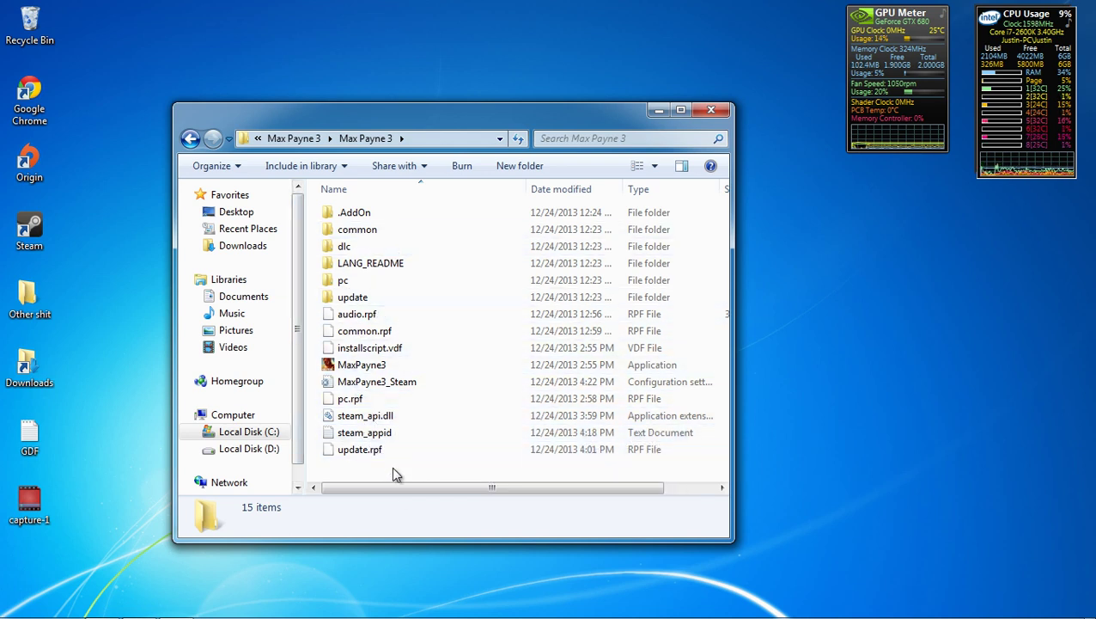
{"action": "left_click", "coordinate": [349, 436]}
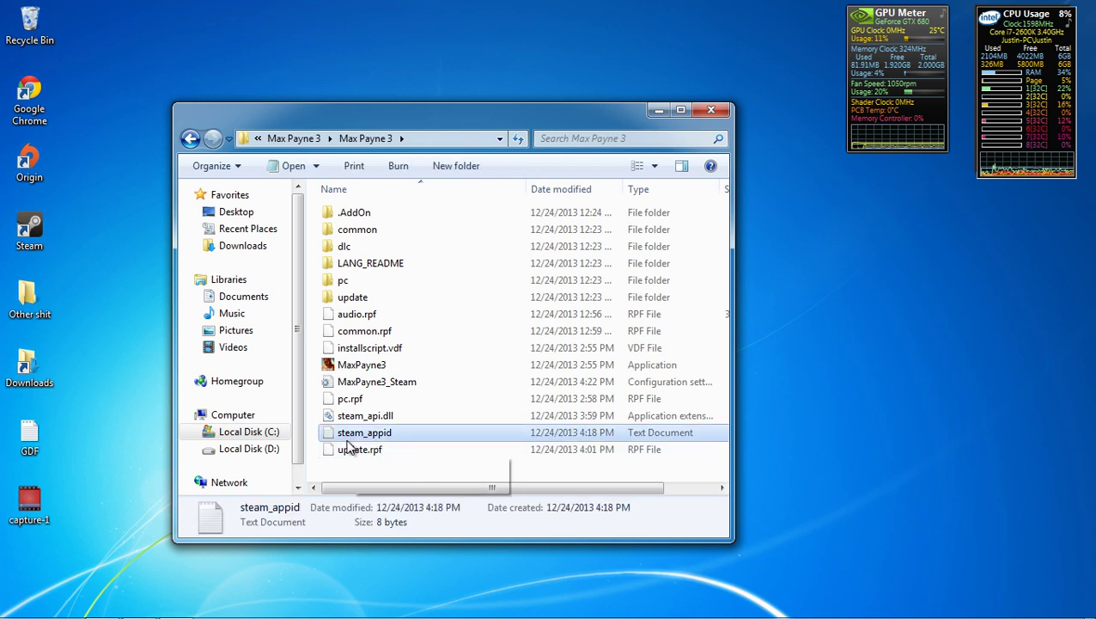
- Open steam_appid in Notepad to check it contains 204100, then close it
{"action": "right_click", "coordinate": [355, 471]}
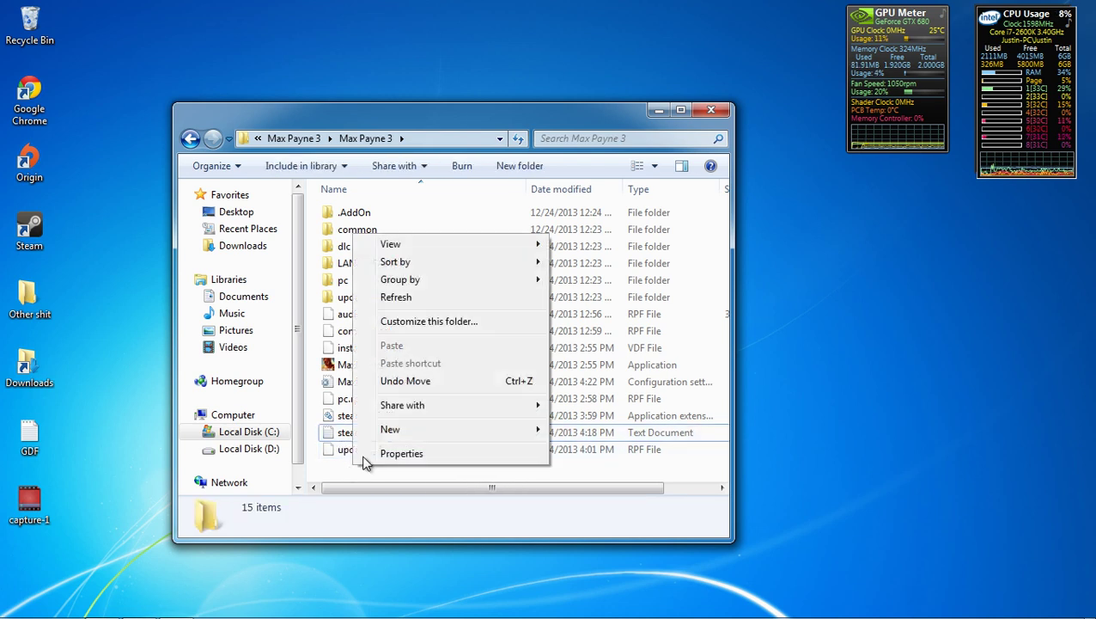
{"action": "mouse_move", "coordinate": [507, 429]}
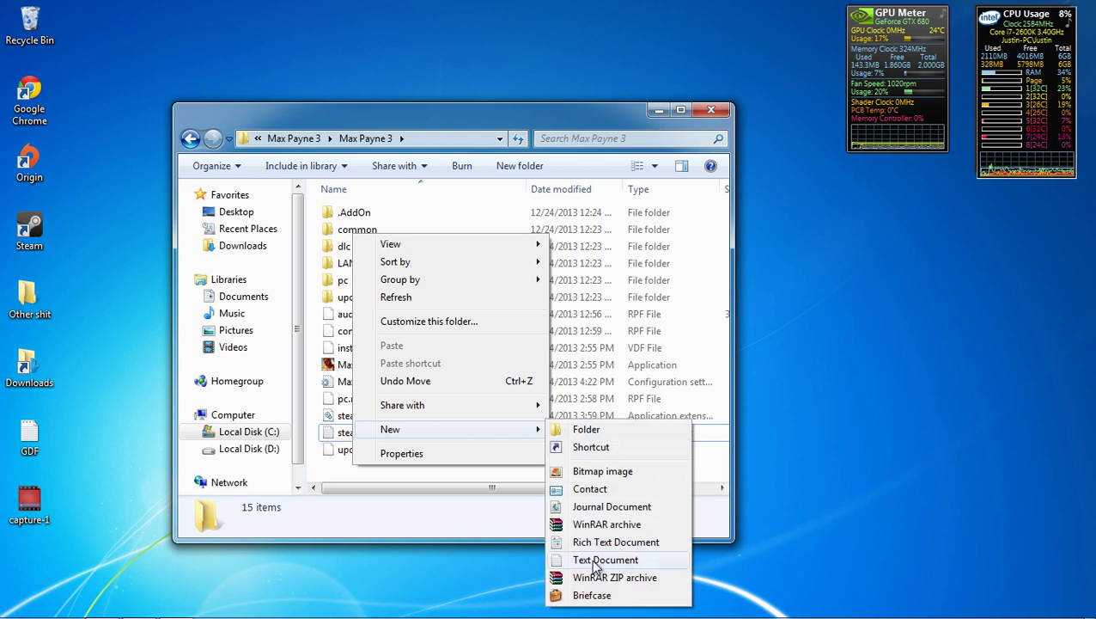
{"action": "left_click", "coordinate": [333, 471]}
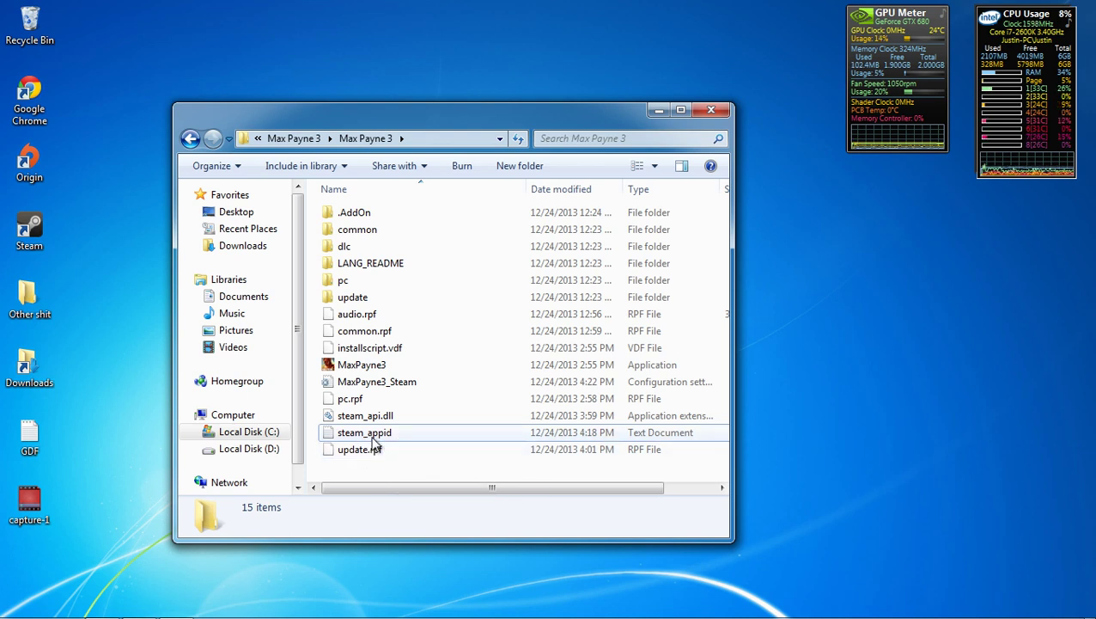
{"action": "double_click", "coordinate": [374, 437]}
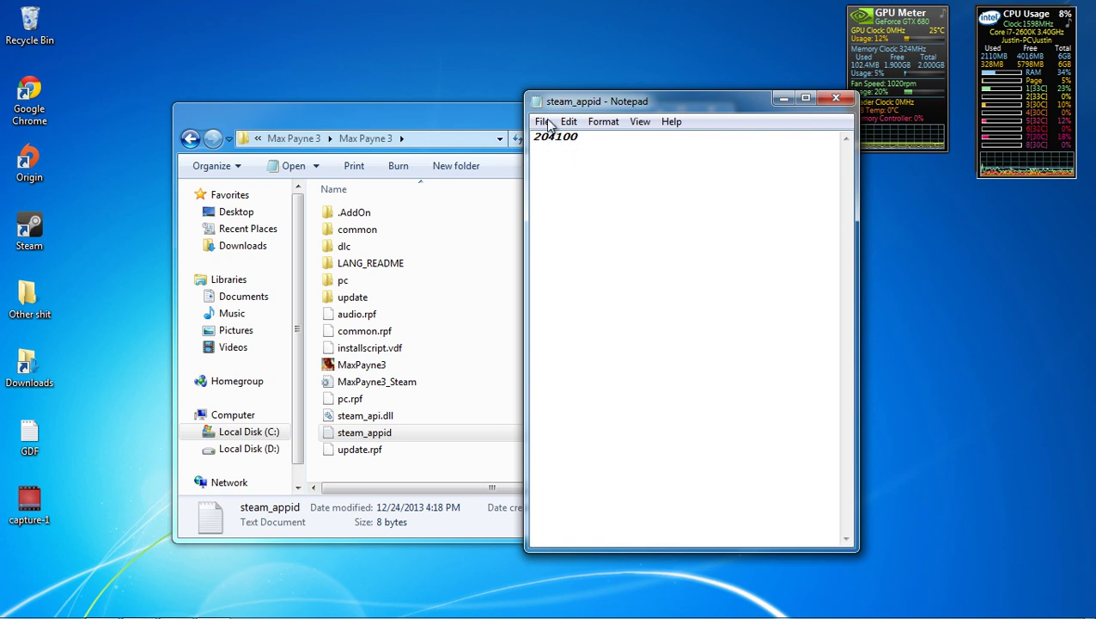
{"action": "left_click", "coordinate": [550, 126]}
{"action": "left_click", "coordinate": [835, 98]}
{"action": "left_click", "coordinate": [836, 98]}
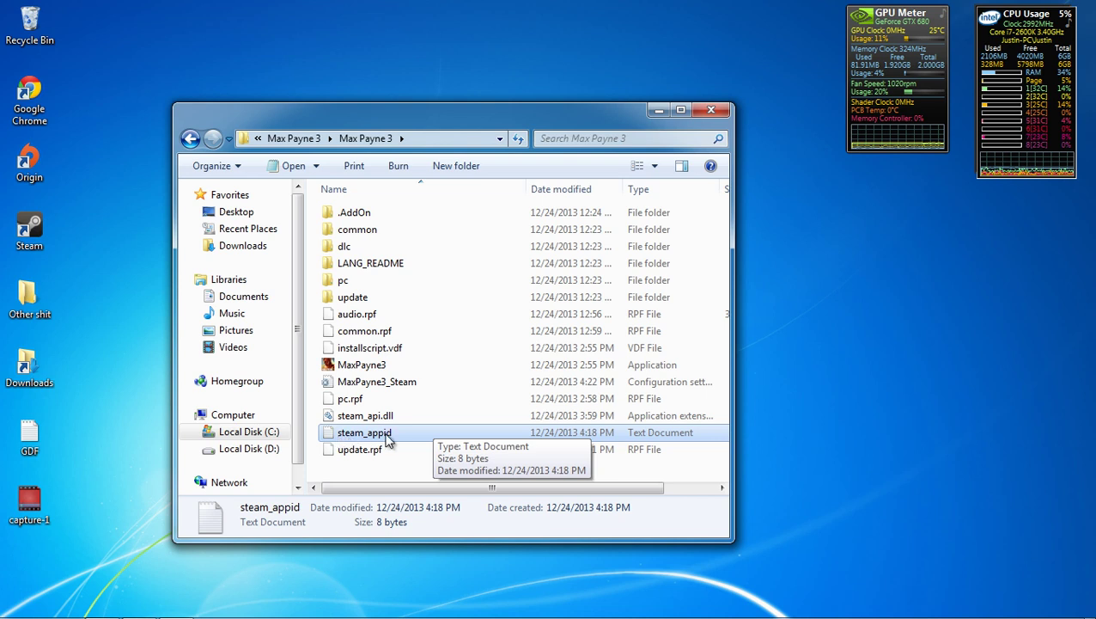
- Show MaxPayne3's context menu with Run as administrator, then close the game folder window
{"action": "left_click", "coordinate": [359, 471]}
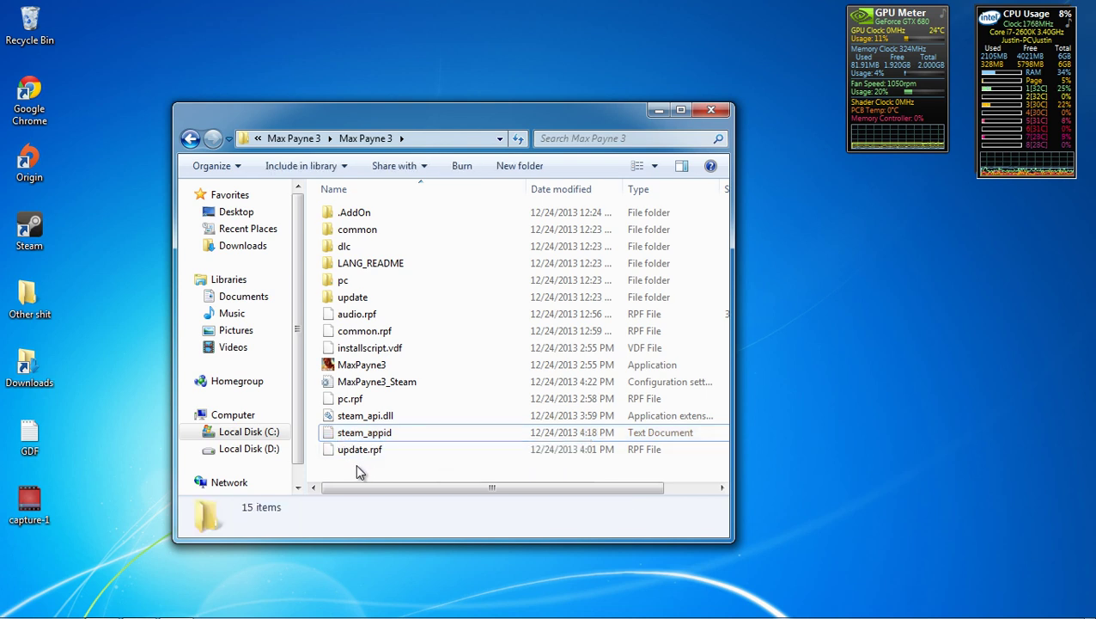
{"action": "right_click", "coordinate": [352, 371]}
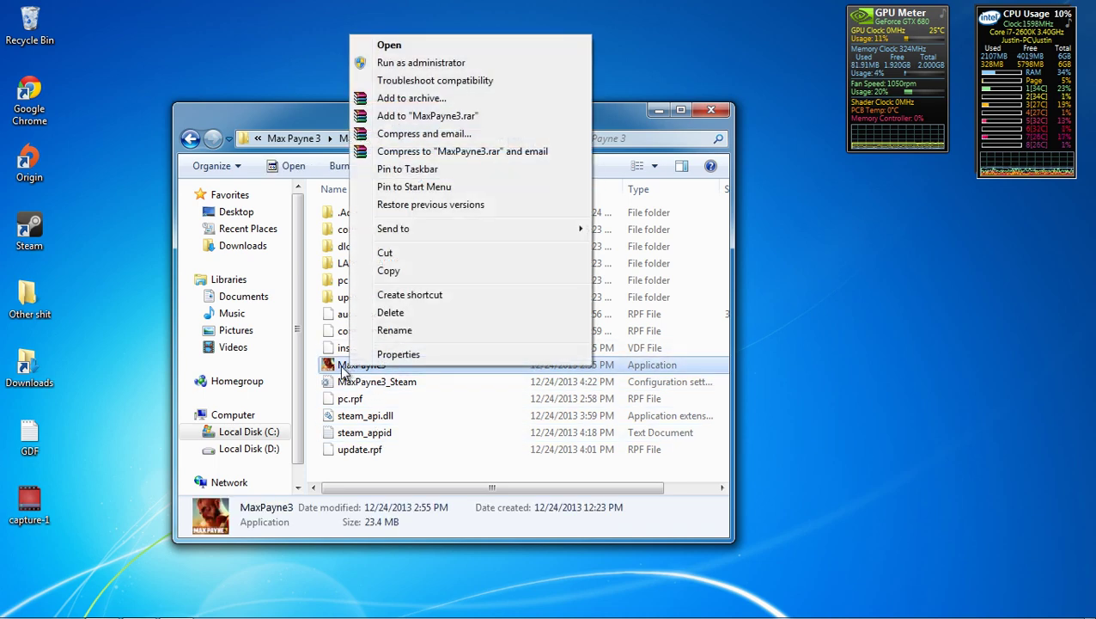
{"action": "left_click", "coordinate": [347, 372]}
{"action": "right_click", "coordinate": [343, 370]}
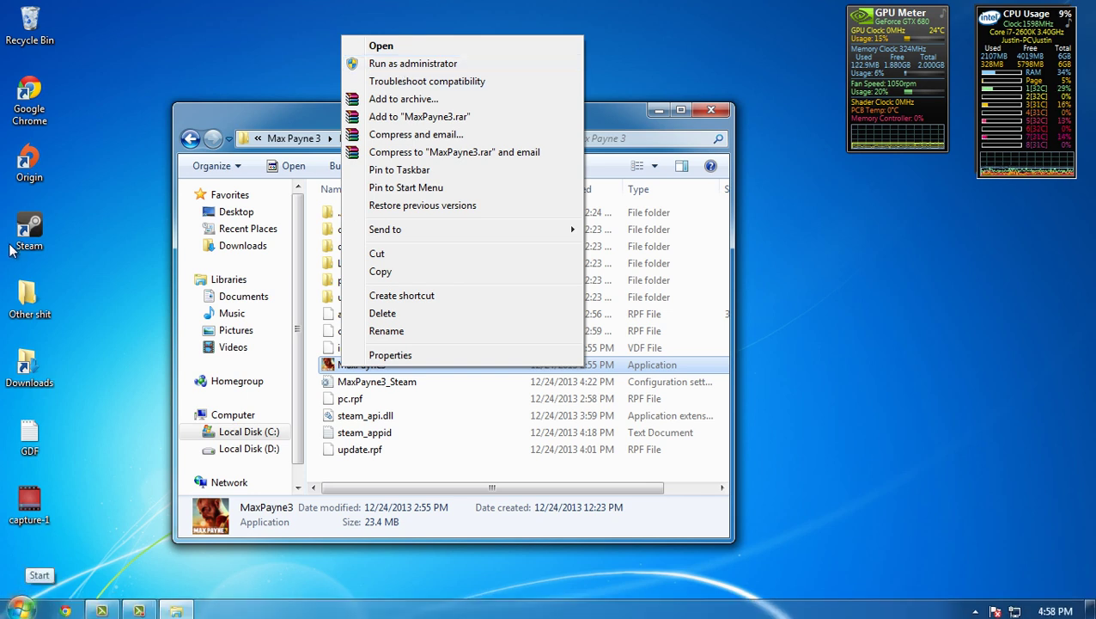
{"action": "left_click", "coordinate": [406, 472]}
{"action": "left_click", "coordinate": [406, 472]}
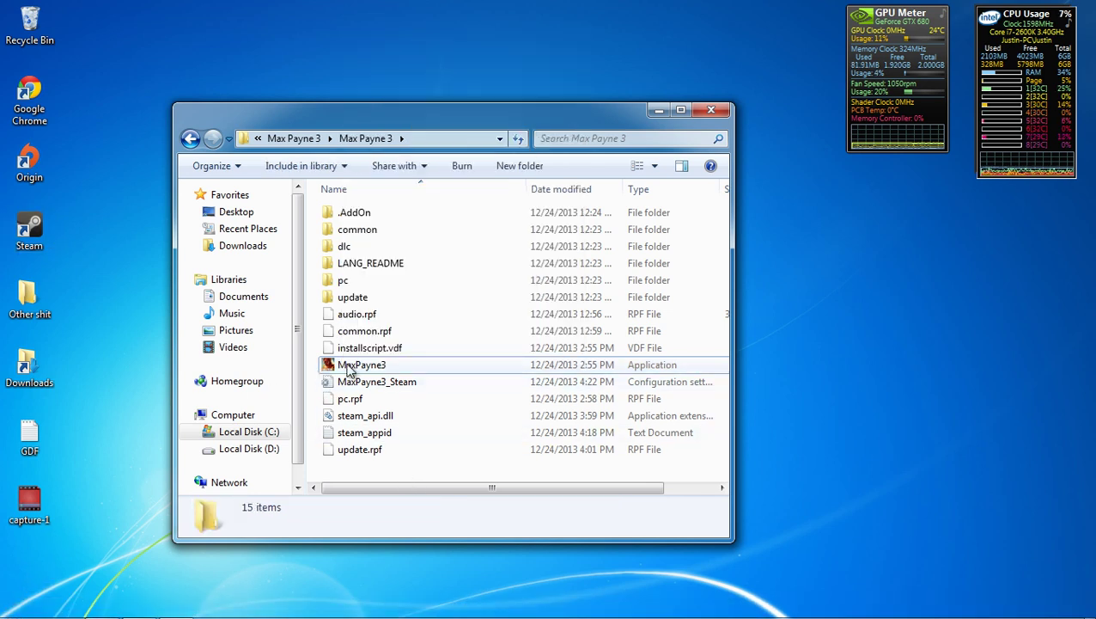
{"action": "right_click", "coordinate": [345, 368]}
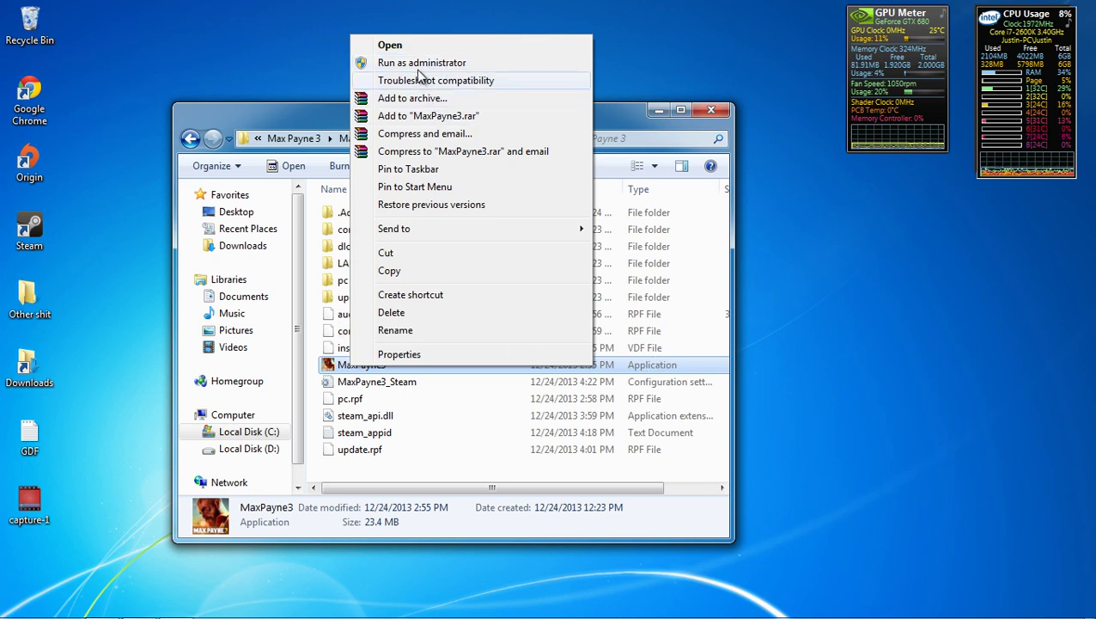
{"action": "left_click", "coordinate": [711, 110]}
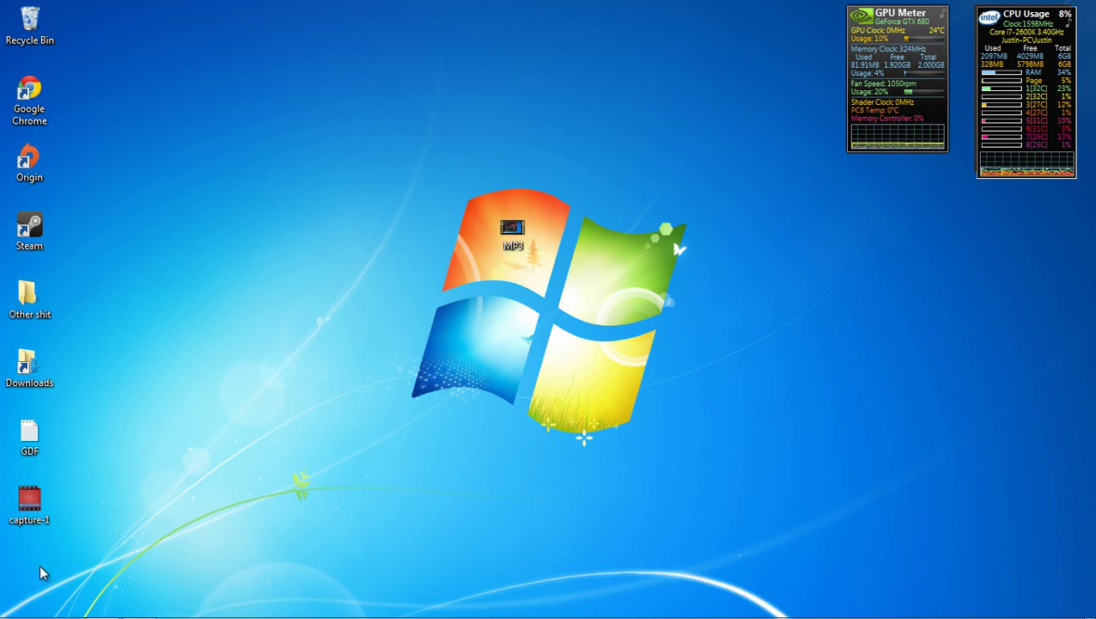
- Move the MP3 desktop icon to the bottom-left corner below the other icons
{"action": "left_click_drag", "start_coordinate": [512, 232], "coordinate": [29, 578]}
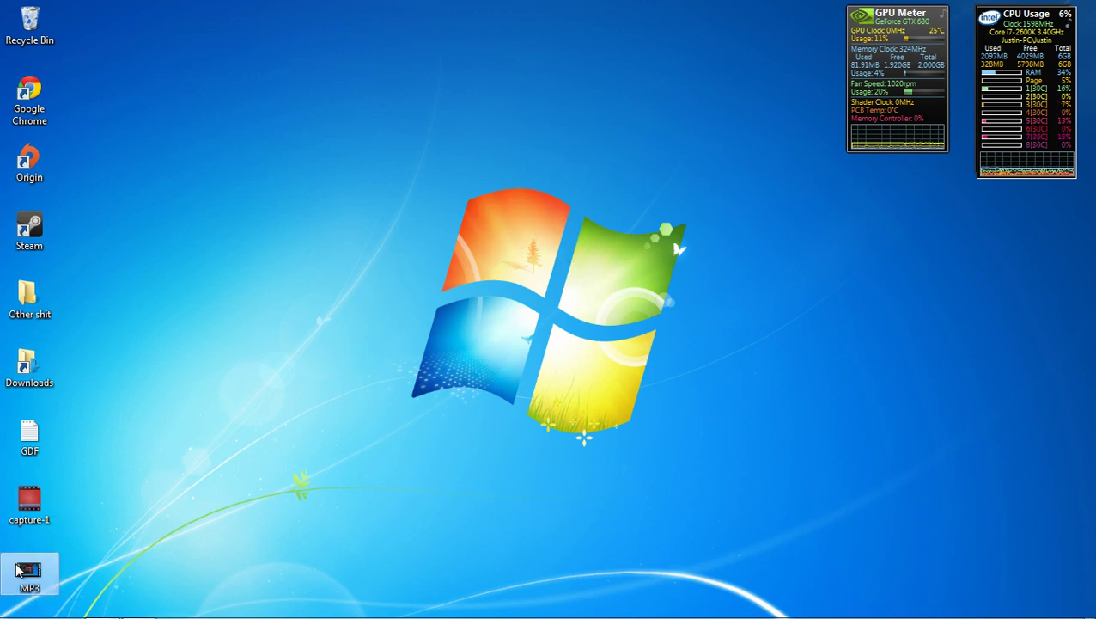
{"action": "left_click", "coordinate": [394, 354]}
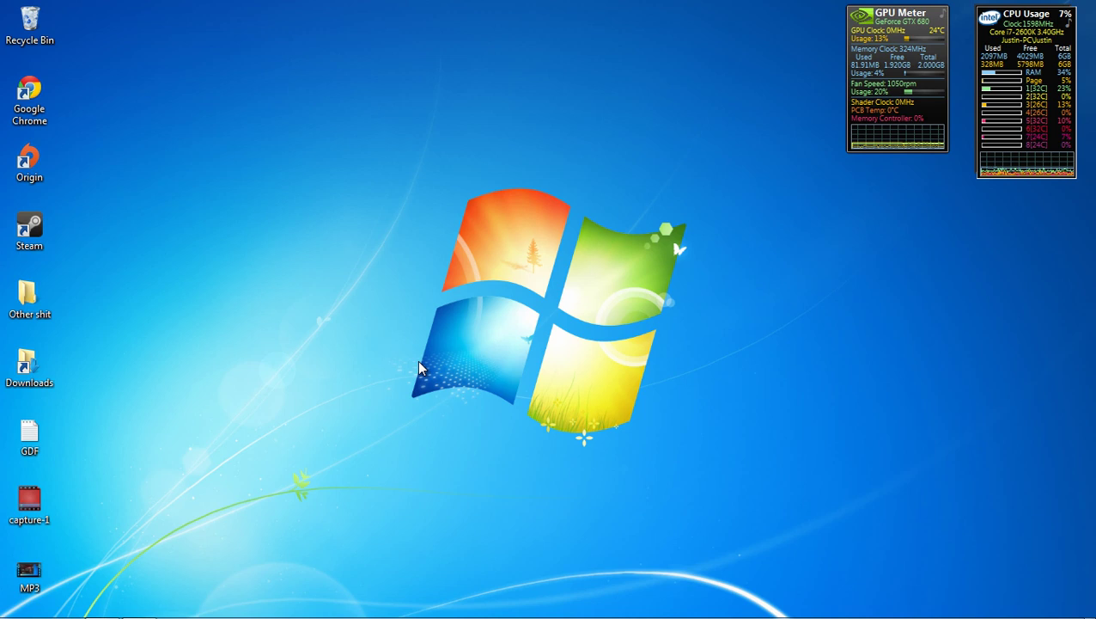
{"action": "left_click_drag", "start_coordinate": [800, 497], "coordinate": [378, 182]}
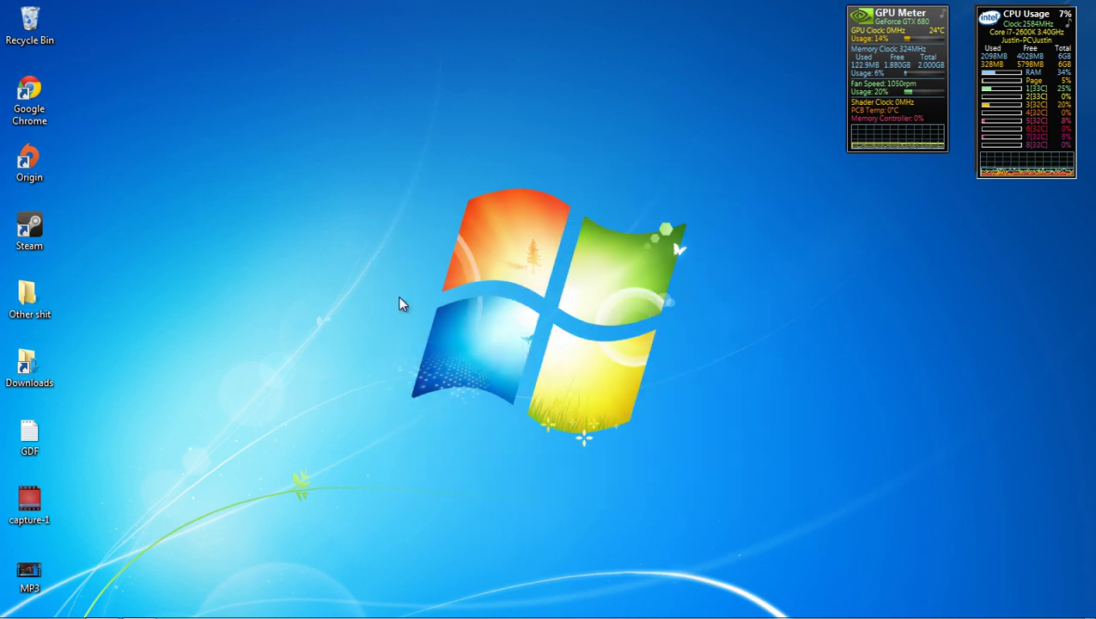
- Open and close the Start menu, dragging selection boxes across the desktop
{"action": "left_click", "coordinate": [20, 607]}
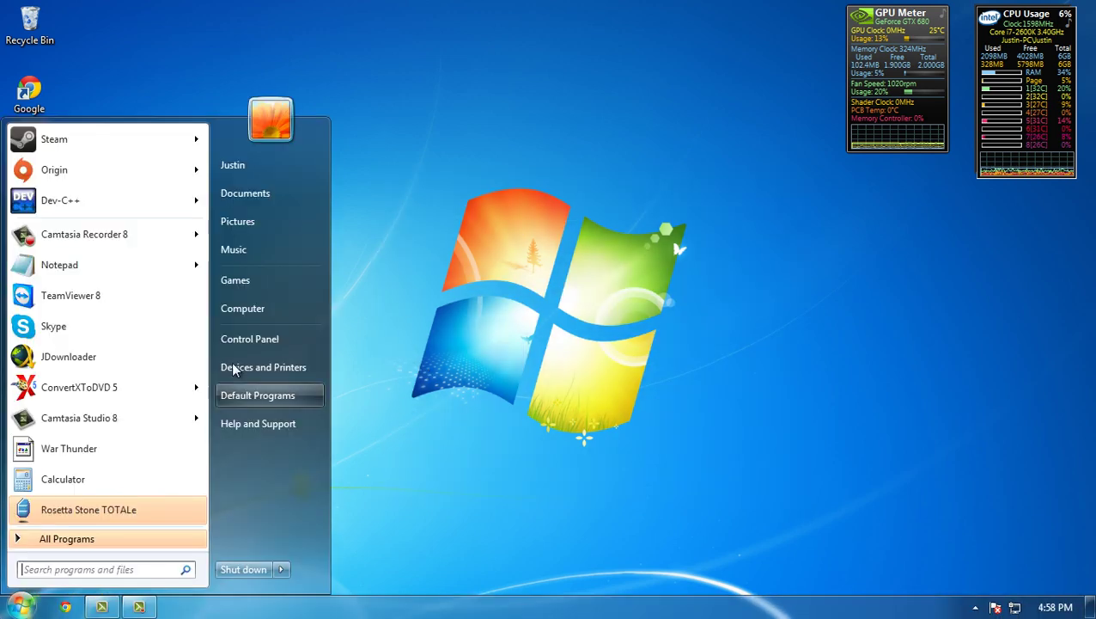
{"action": "left_click_drag", "start_coordinate": [235, 311], "coordinate": [492, 409]}
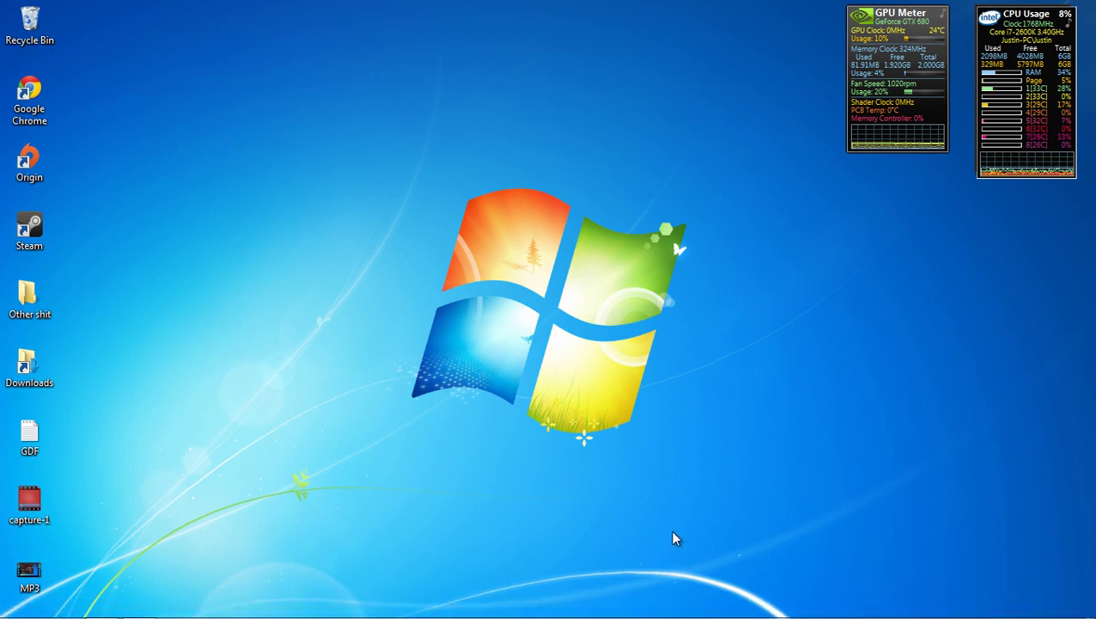
{"action": "left_click_drag", "start_coordinate": [755, 534], "coordinate": [338, 154]}
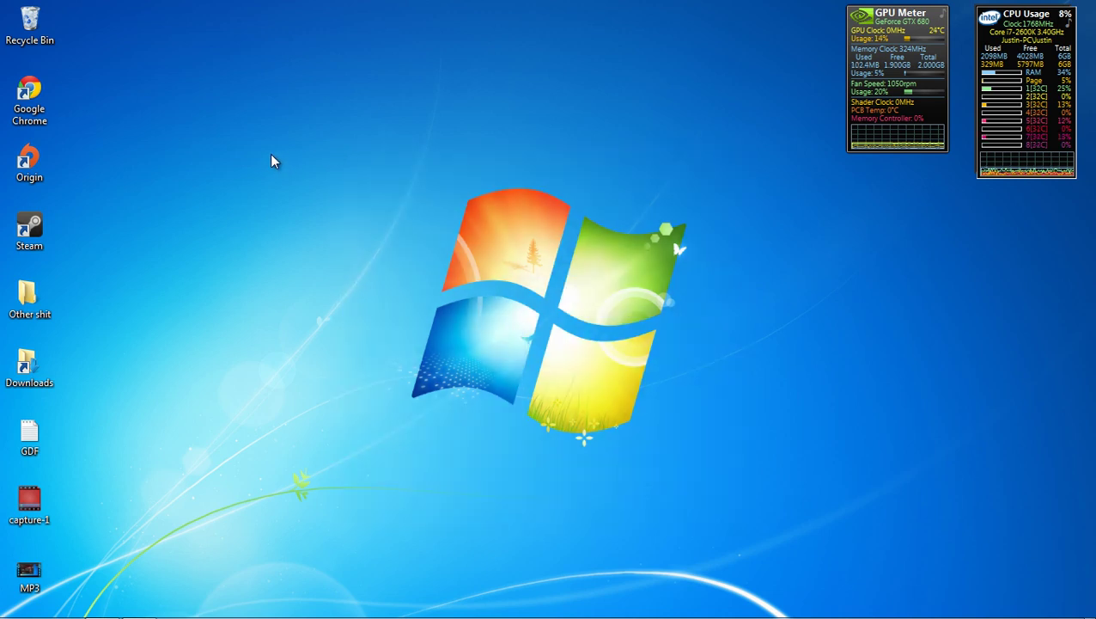
{"action": "left_click_drag", "start_coordinate": [271, 155], "coordinate": [260, 117]}
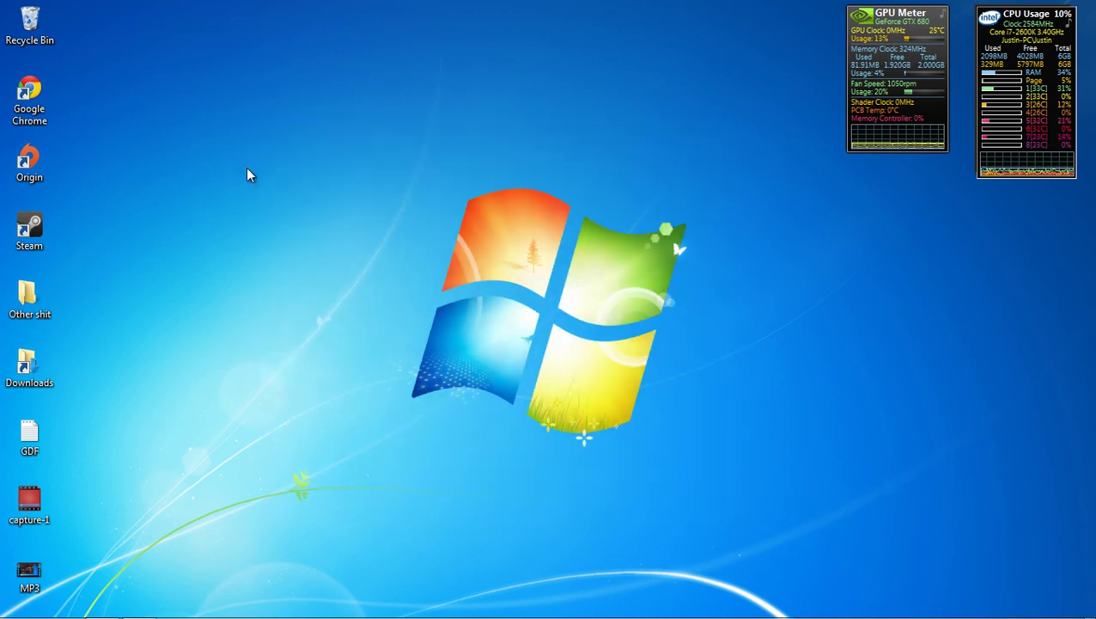
{"action": "left_click", "coordinate": [21, 606]}
{"action": "left_click", "coordinate": [542, 395]}
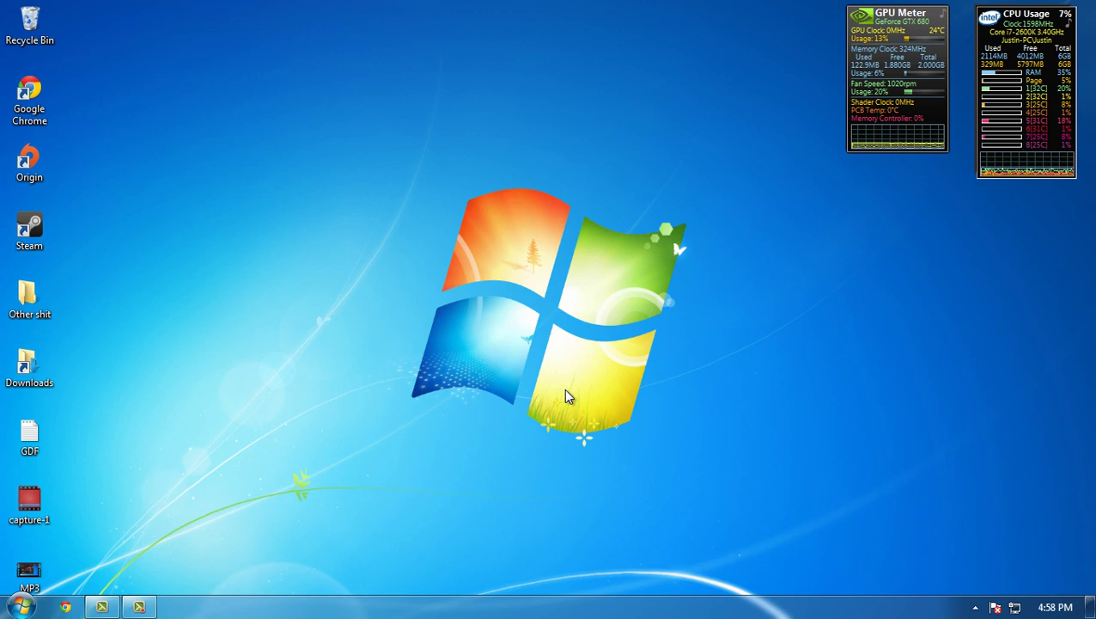
{"action": "left_click_drag", "start_coordinate": [221, 132], "coordinate": [724, 533]}
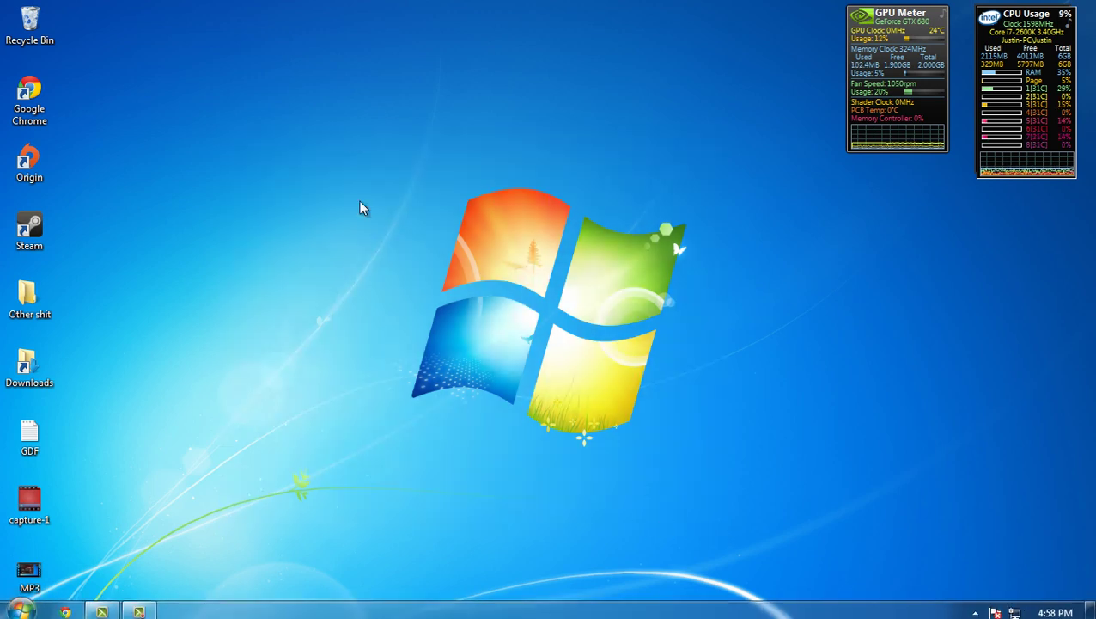
{"action": "left_click_drag", "start_coordinate": [207, 88], "coordinate": [769, 528]}
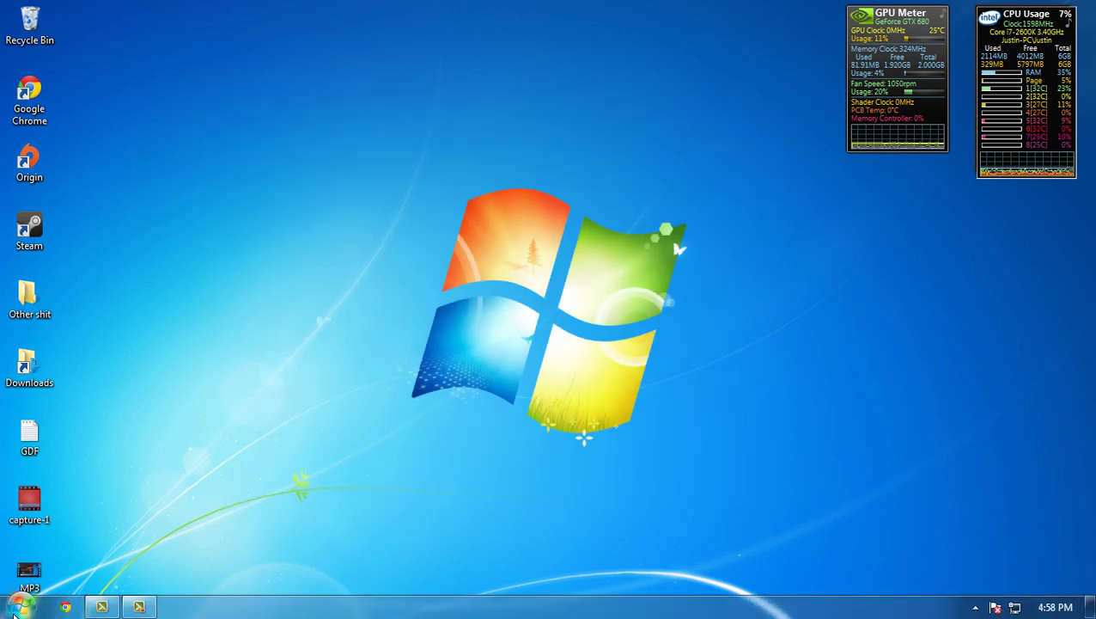
{"action": "left_click", "coordinate": [19, 607]}
{"action": "left_click", "coordinate": [621, 440]}
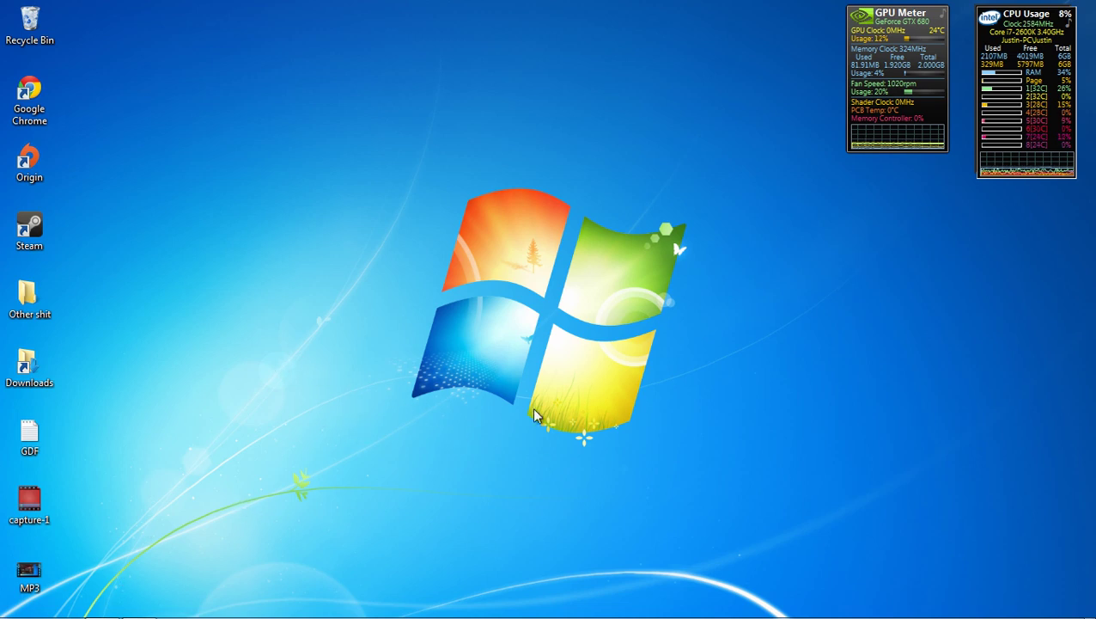
{"action": "mouse_move", "coordinate": [997, 609]}
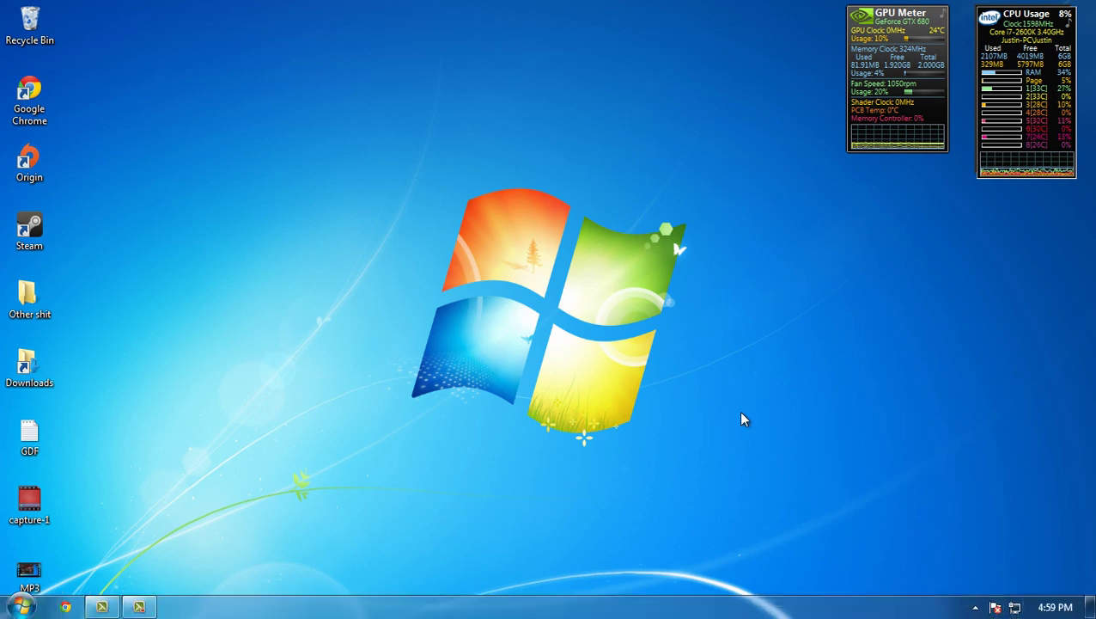
- Reopen Steam, request the Max Payne 3 CD key, dismiss the key-server error, and close Steam
{"action": "double_click", "coordinate": [30, 225]}
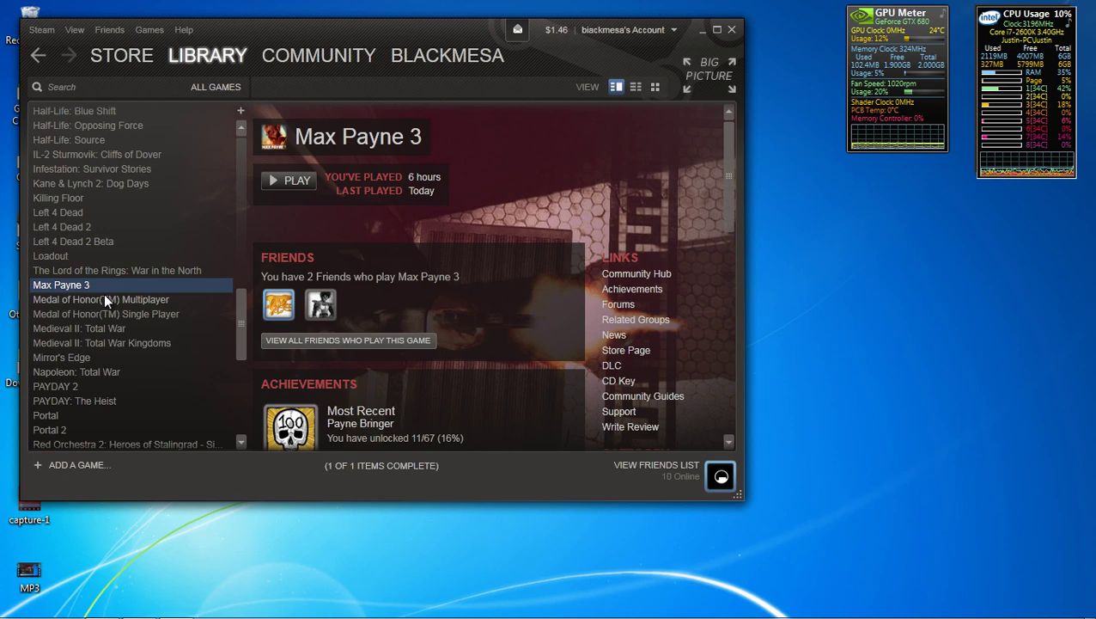
{"action": "left_click", "coordinate": [298, 181]}
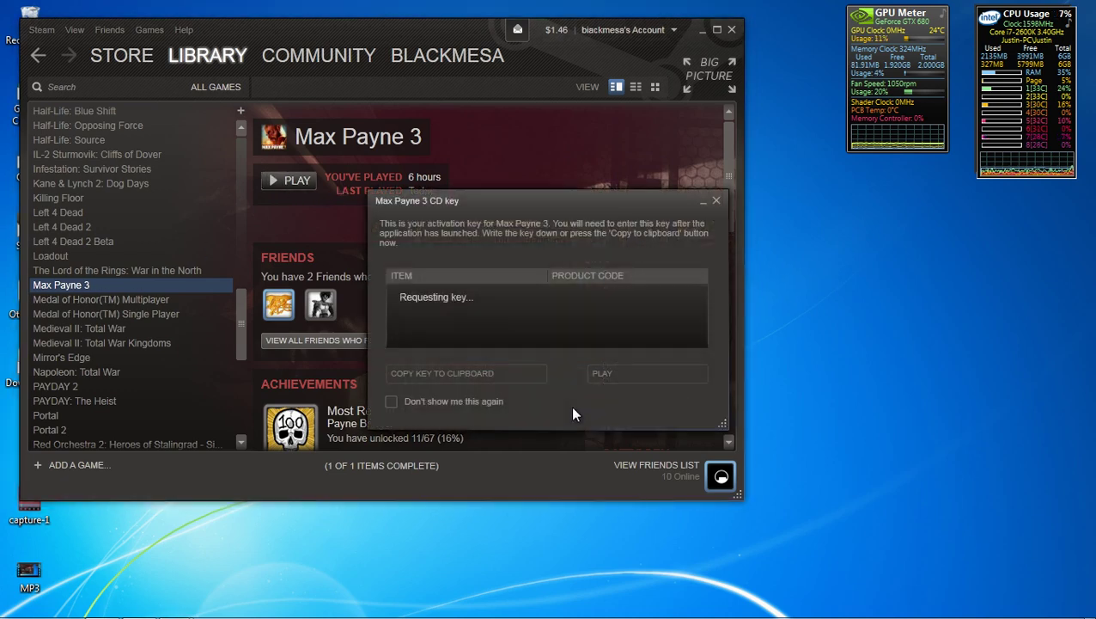
{"action": "left_click", "coordinate": [536, 334]}
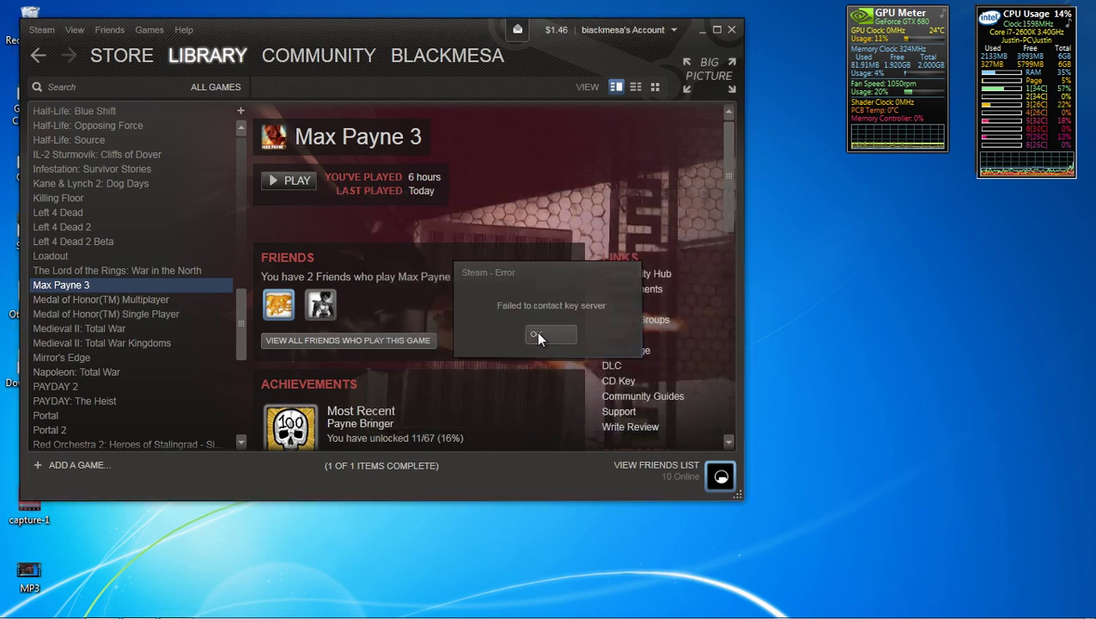
{"action": "key", "text": "super"}
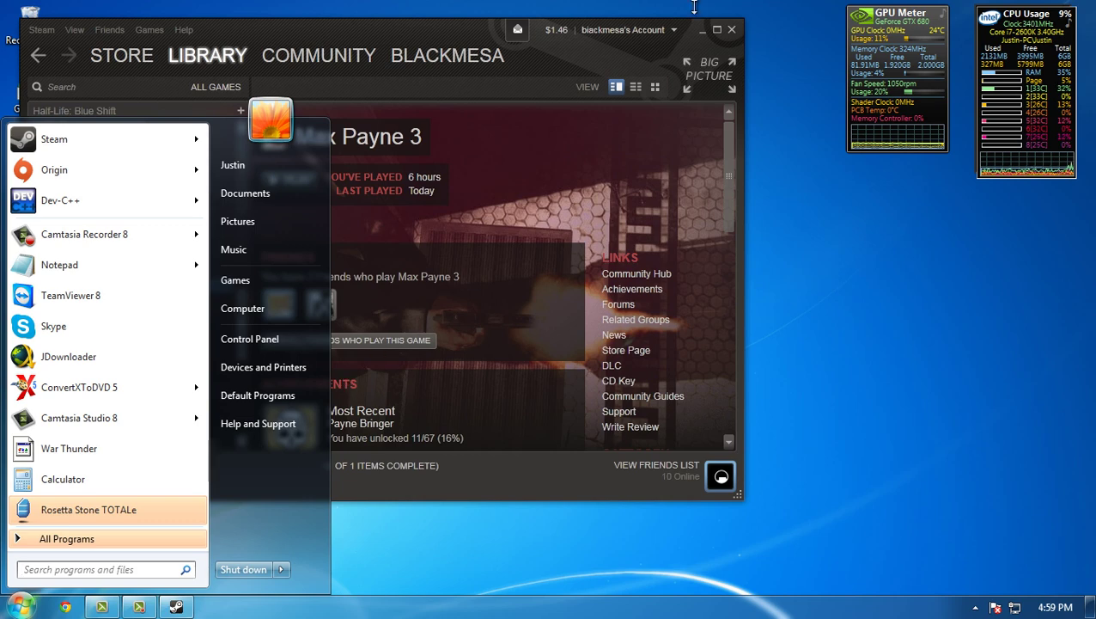
{"action": "left_click", "coordinate": [732, 31]}
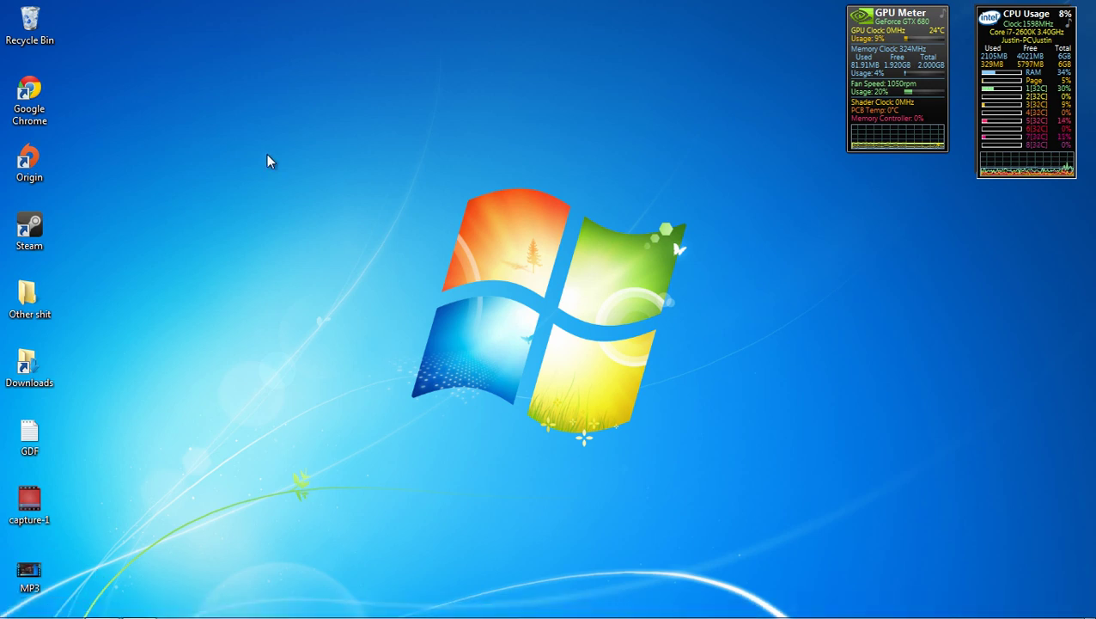
- Drag selection boxes across the desktop, then restore the Camtasia Recorder window from the taskbar
{"action": "left_click_drag", "start_coordinate": [247, 118], "coordinate": [794, 542]}
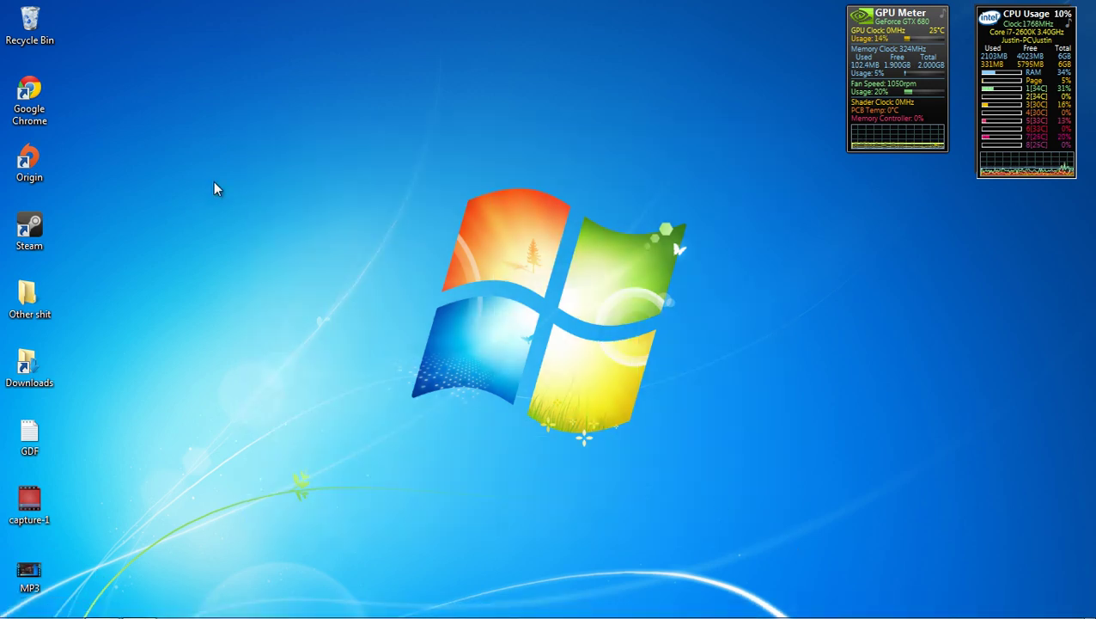
{"action": "left_click_drag", "start_coordinate": [206, 156], "coordinate": [829, 540]}
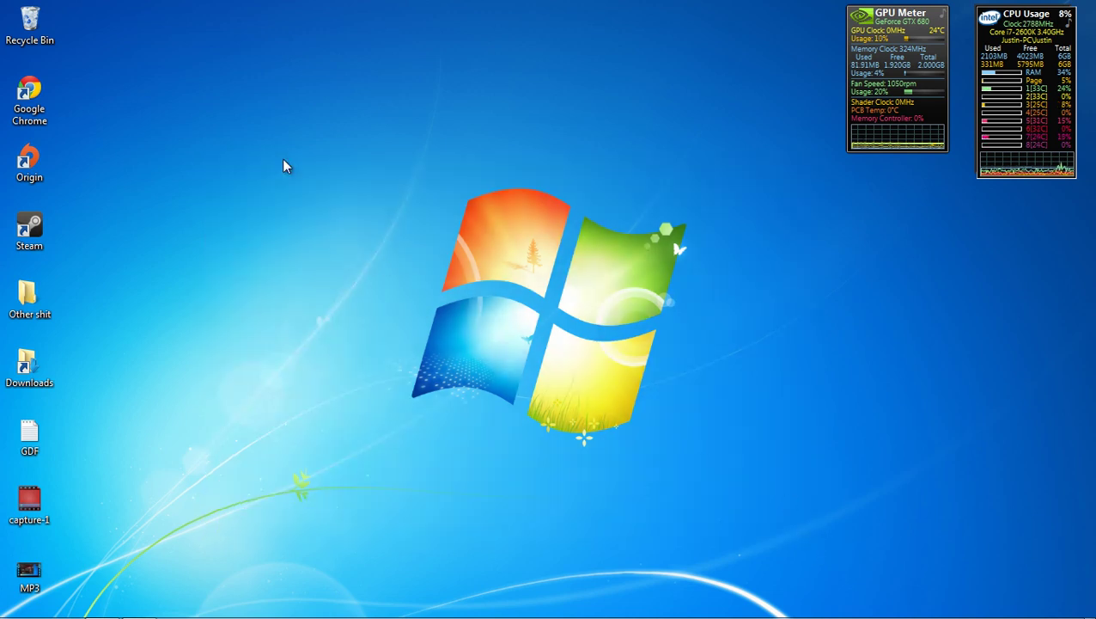
{"action": "left_click_drag", "start_coordinate": [219, 157], "coordinate": [761, 527]}
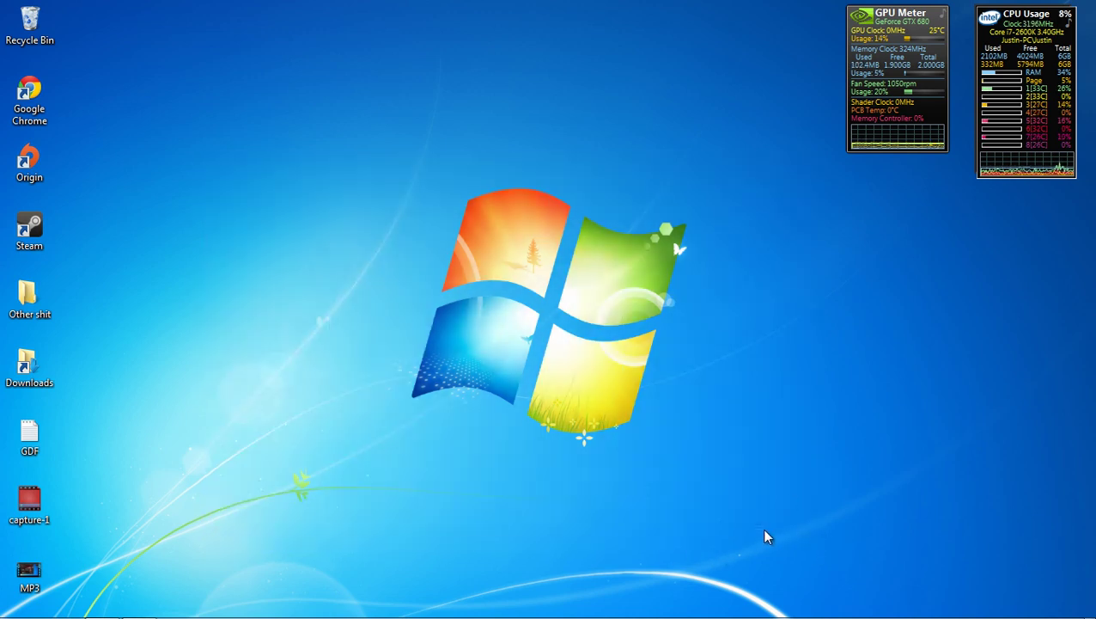
{"action": "left_click_drag", "start_coordinate": [226, 129], "coordinate": [748, 562]}
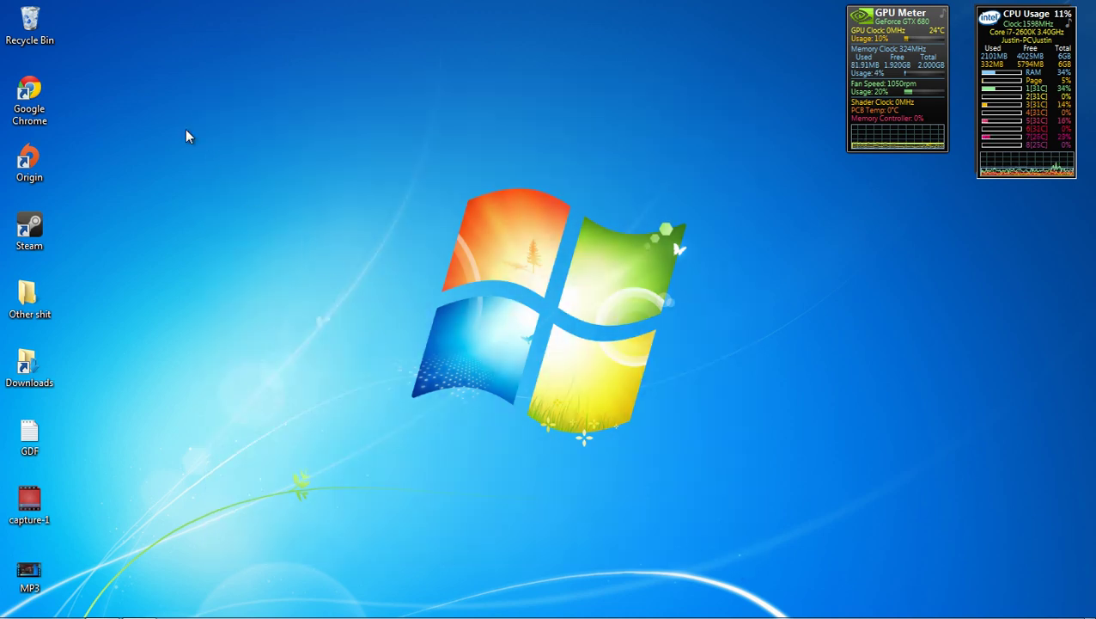
{"action": "left_click_drag", "start_coordinate": [192, 131], "coordinate": [795, 556]}
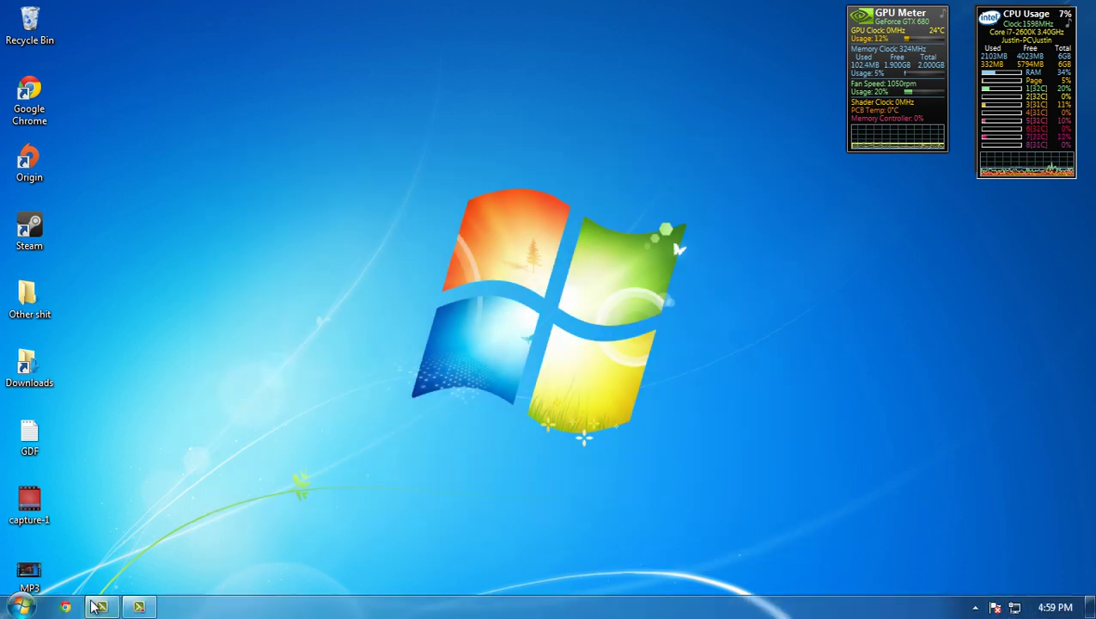
{"action": "left_click", "coordinate": [141, 607]}
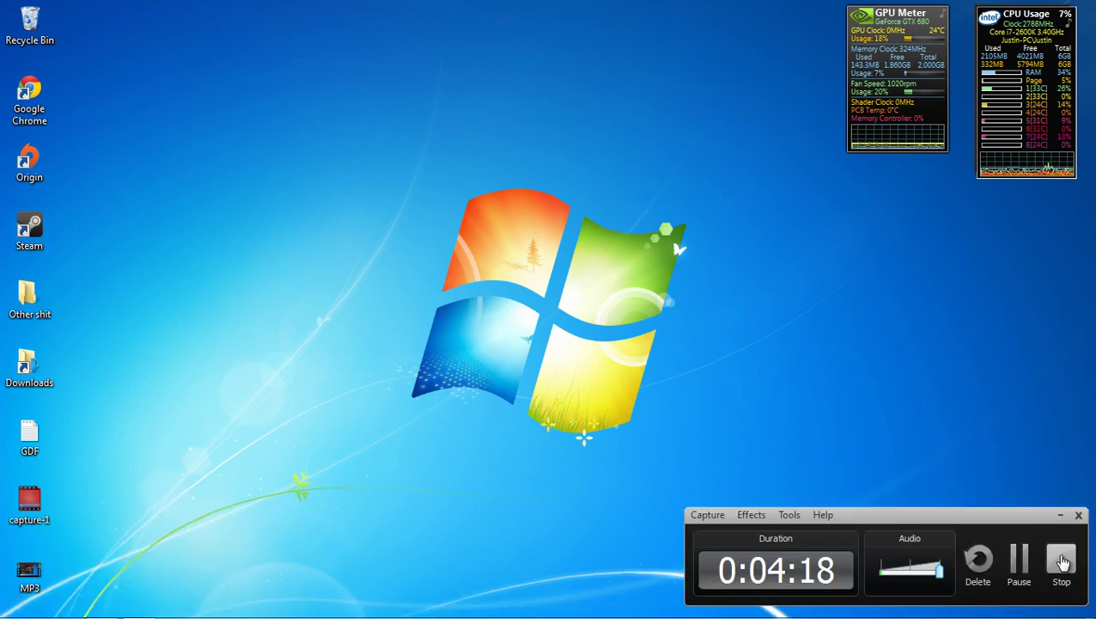